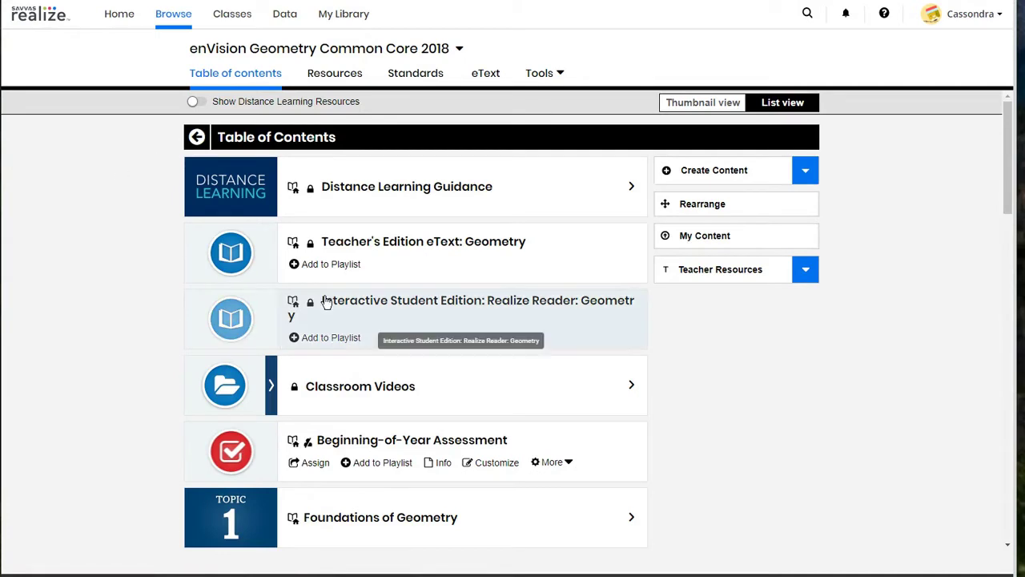
# - Scroll the enVision Geometry table of contents to find the Beginning-of-Year Assessment
pyautogui.scroll(-2, 503, 327)
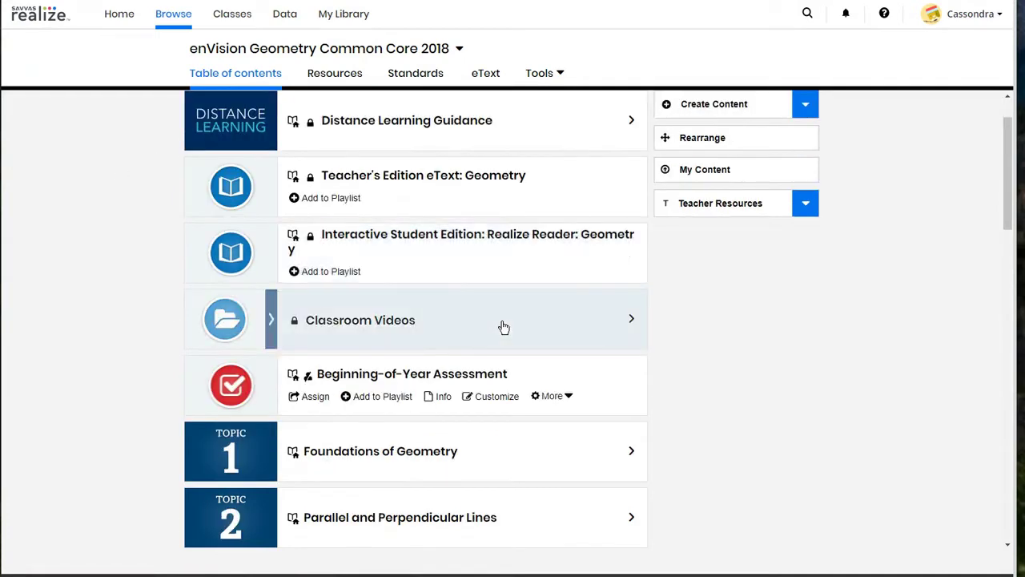
pyautogui.scroll(-1, 503, 327)
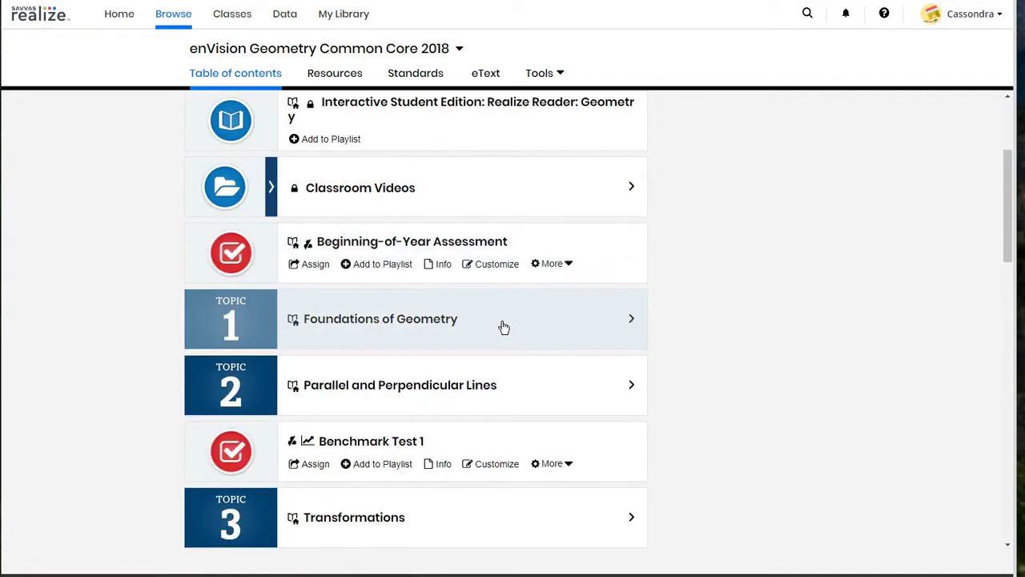
pyautogui.scroll(-1, 503, 327)
pyautogui.scroll(-1, 503, 327)
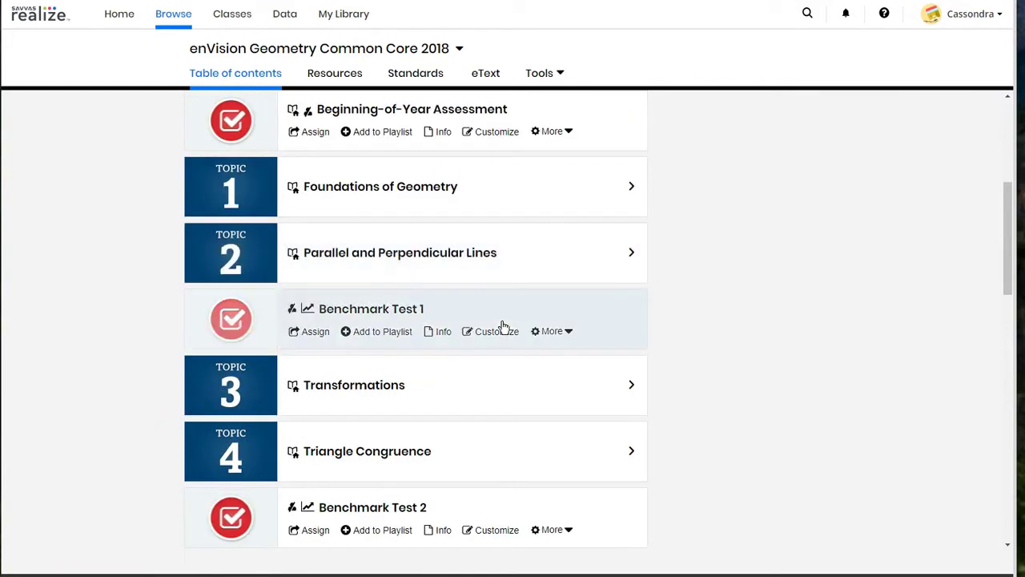
pyautogui.scroll(2, 503, 327)
pyautogui.scroll(1, 503, 327)
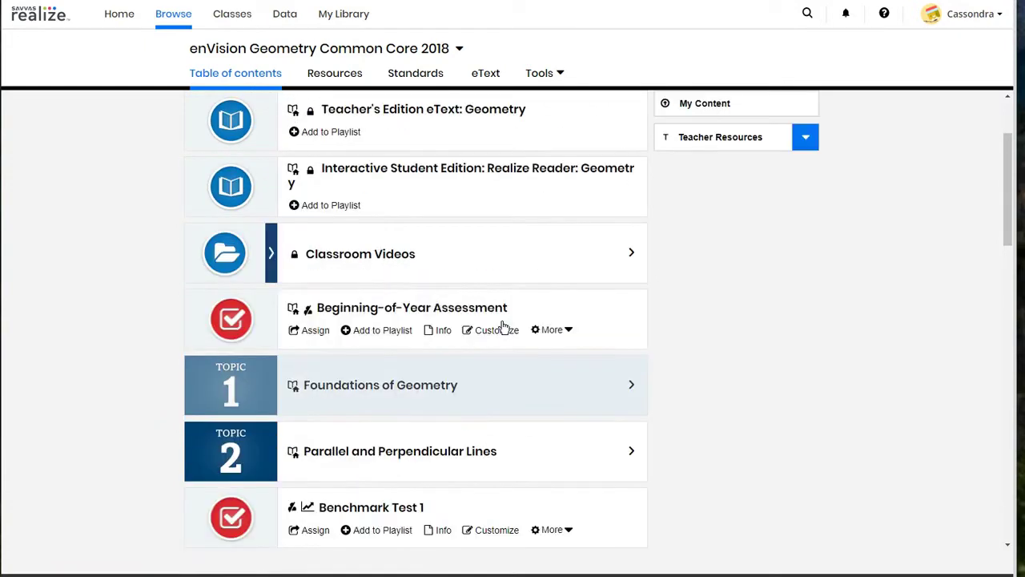
# - Start assigning the Beginning-of-Year Assessment, starting 09/01/2021 and due 09/03/2021
pyautogui.click(310, 332)
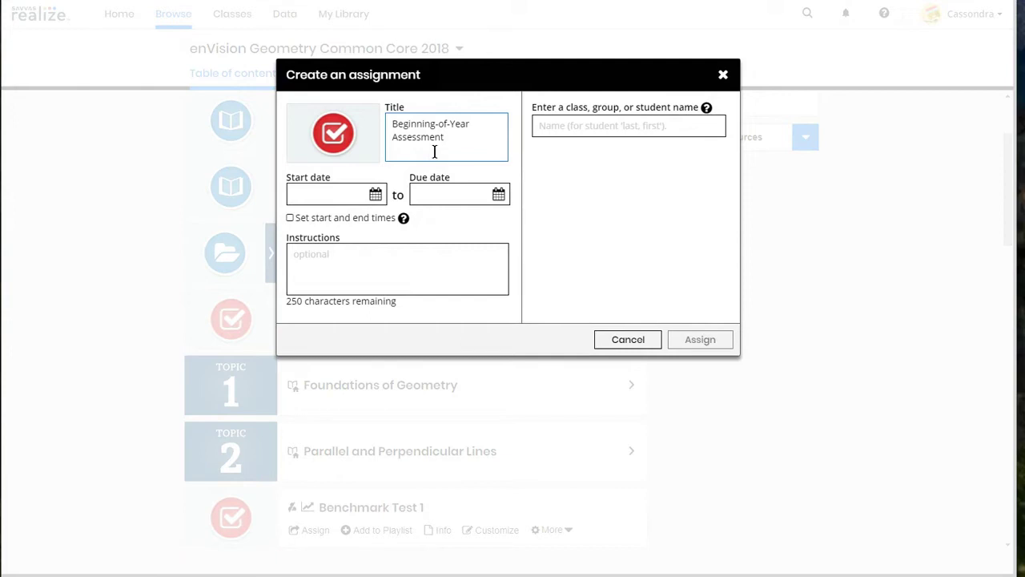
pyautogui.click(325, 196)
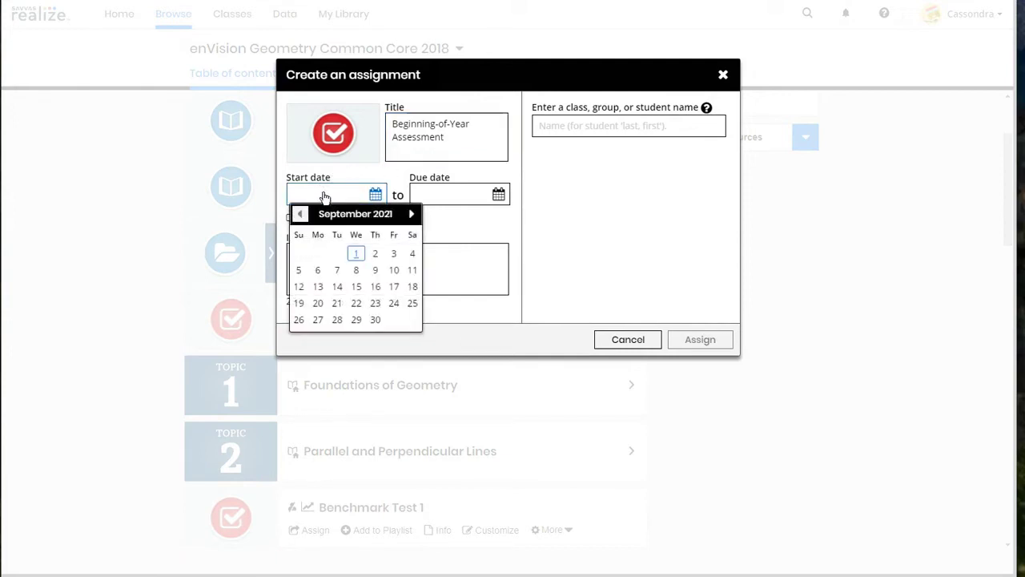
pyautogui.click(356, 256)
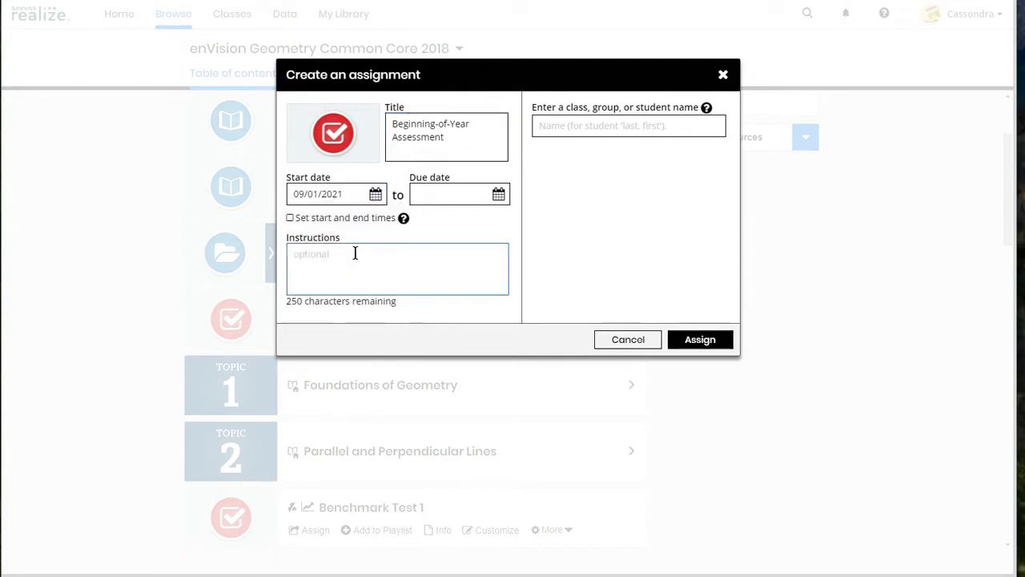
pyautogui.click(497, 197)
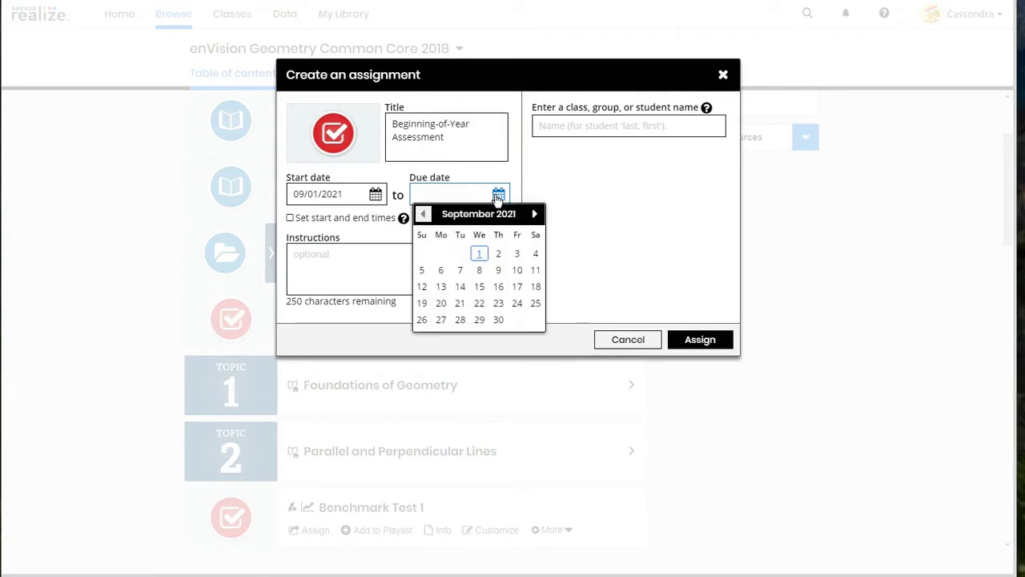
pyautogui.click(517, 254)
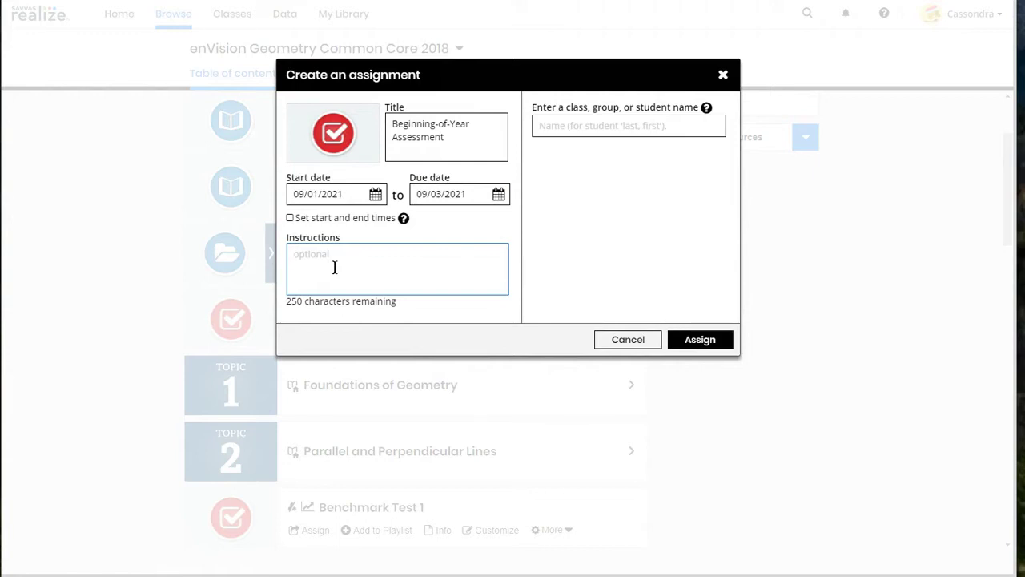
# - Add instructions to complete the assessment by the end of the first week, leaving specific times off
pyautogui.write('C')
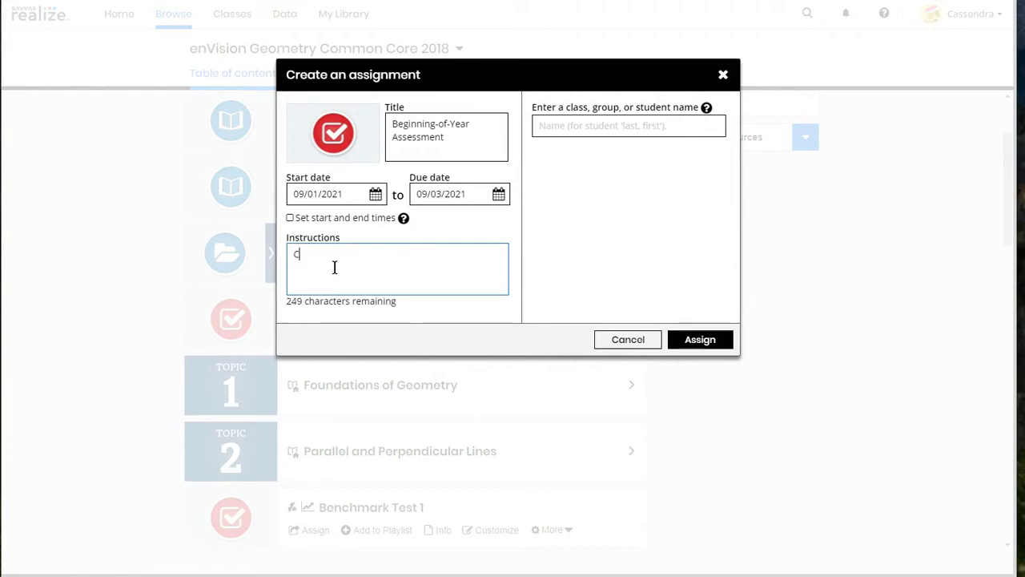
pyautogui.write('omplete thi')
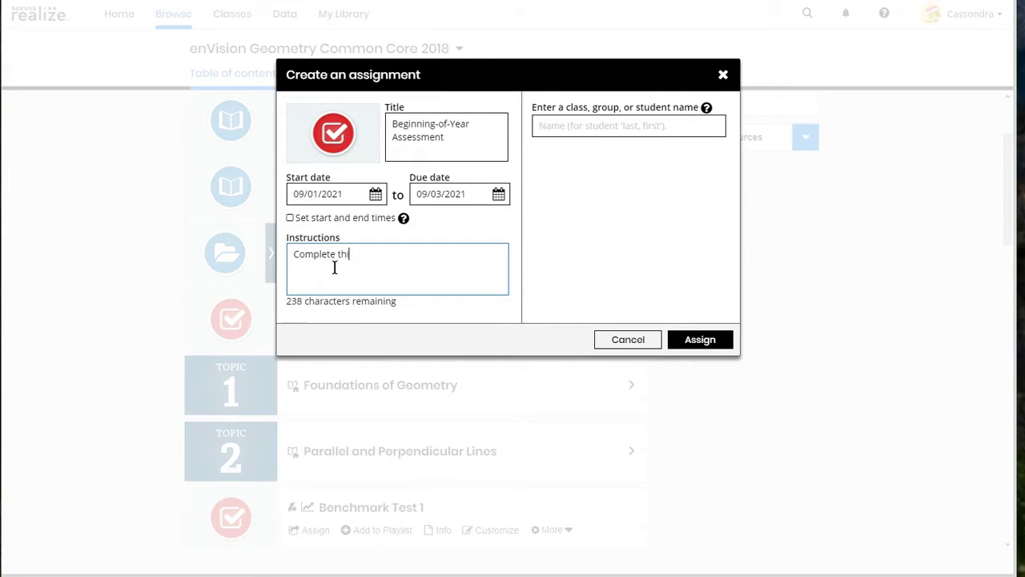
pyautogui.write('s assessment by the end')
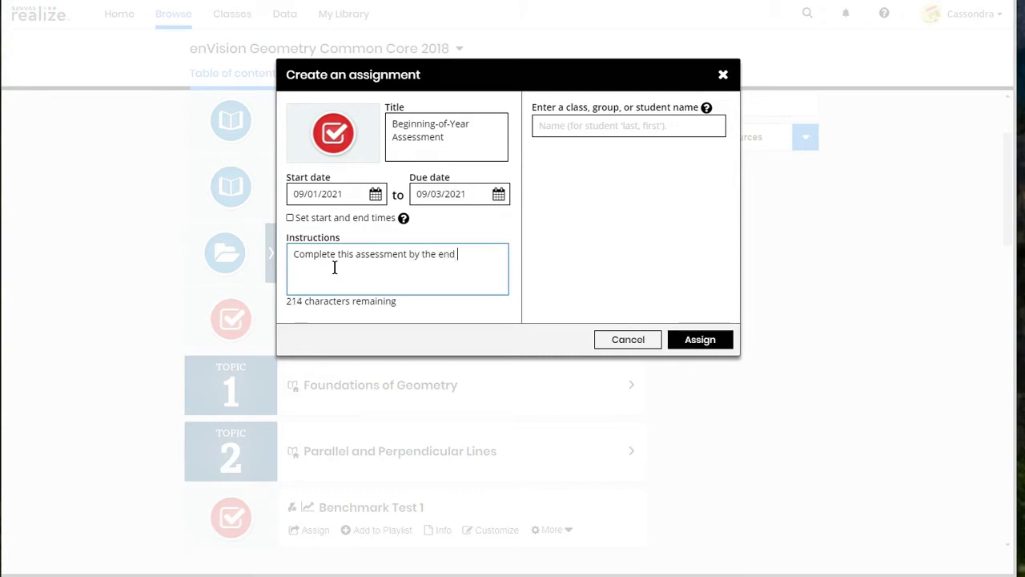
pyautogui.write(' of our first week.')
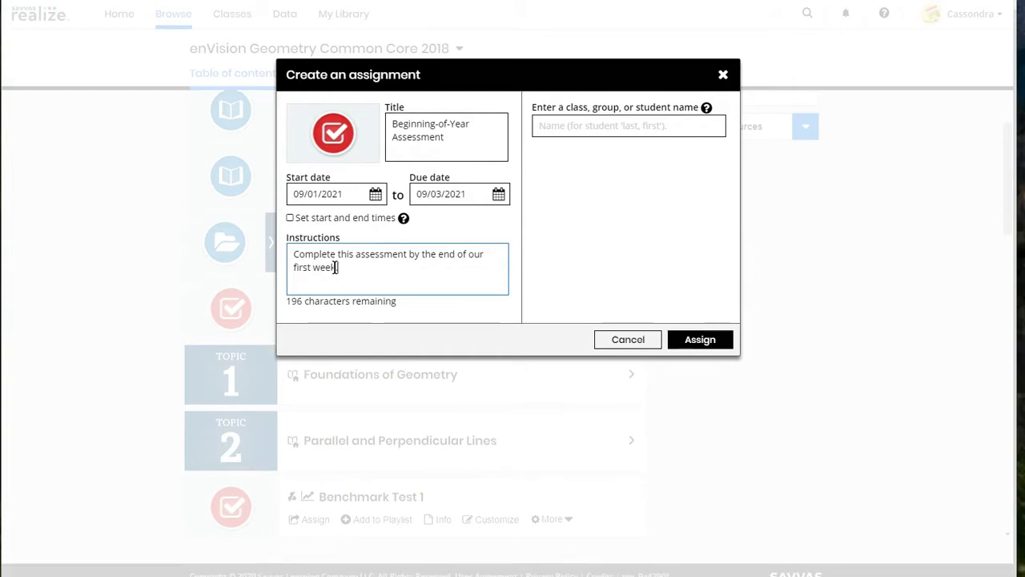
pyautogui.click(291, 222)
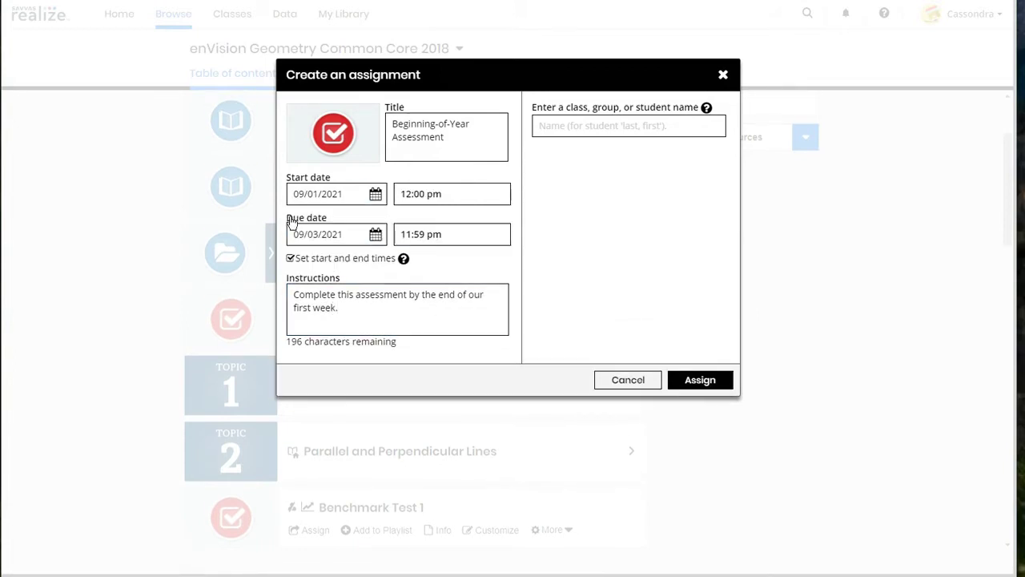
pyautogui.click(415, 193)
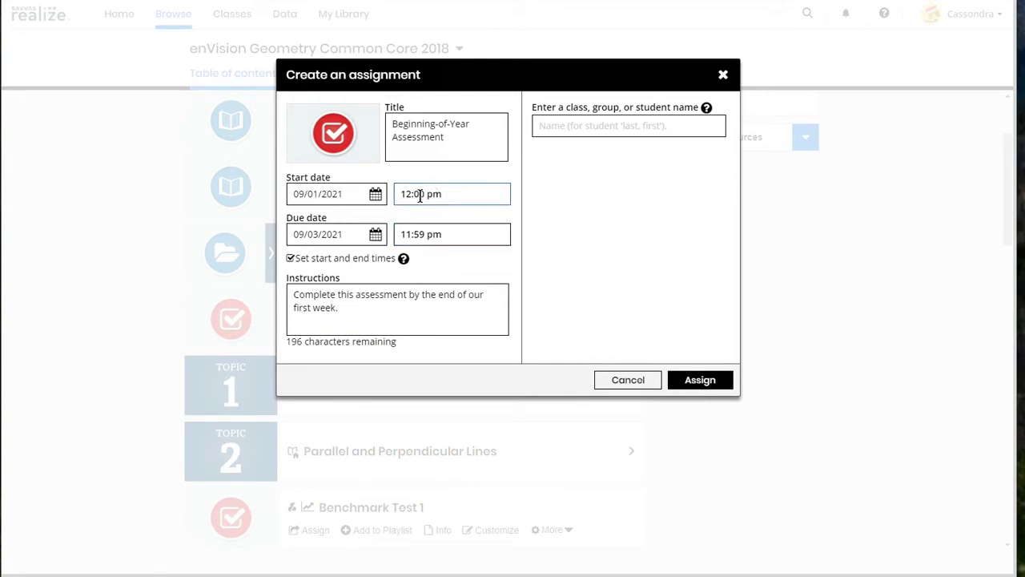
pyautogui.click(417, 233)
pyautogui.click(366, 233)
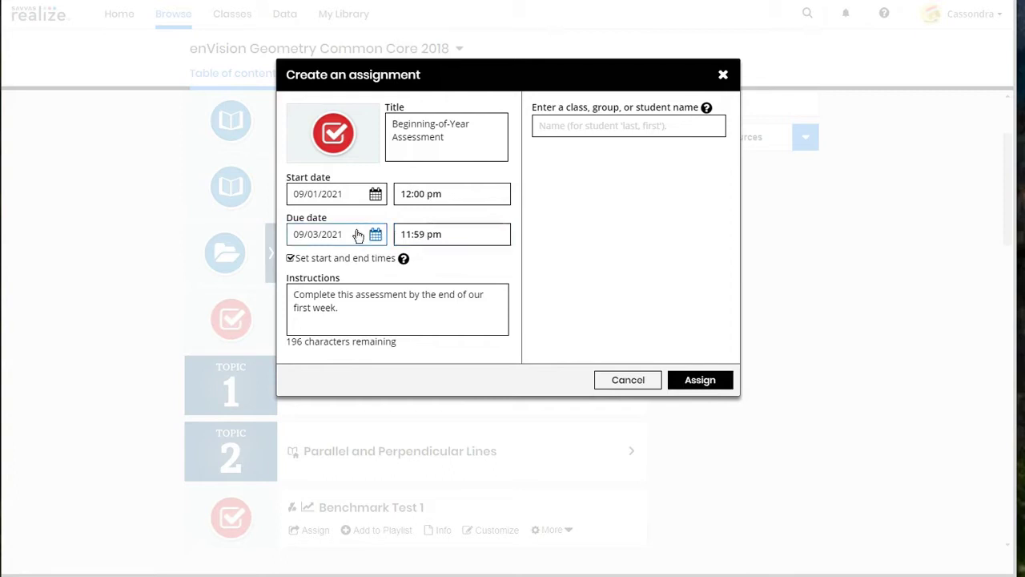
pyautogui.click(291, 259)
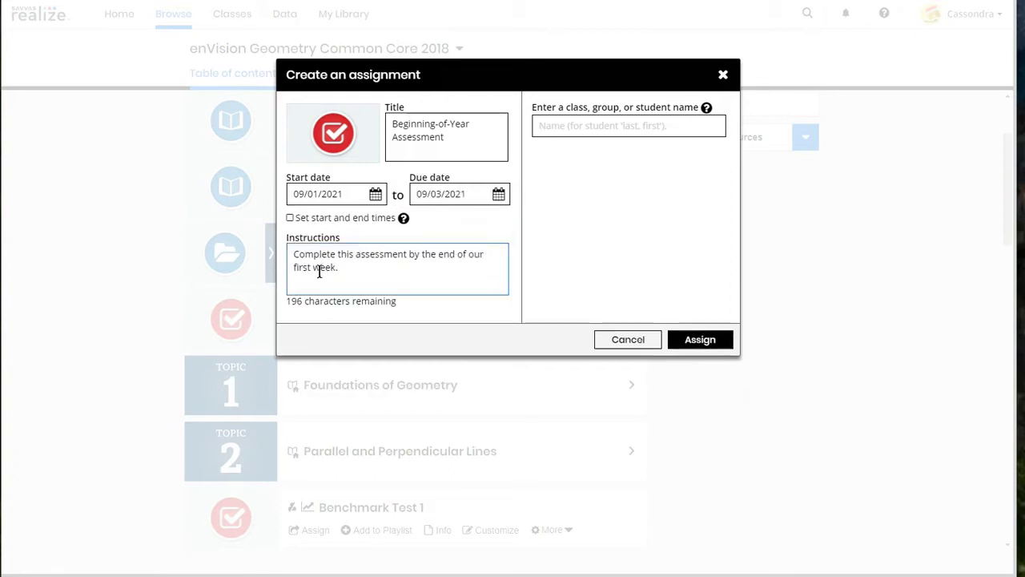
# - Add the demo class as recipient and create the Beginning-of-Year Assessment assignment
pyautogui.click(599, 125)
pyautogui.write('d')
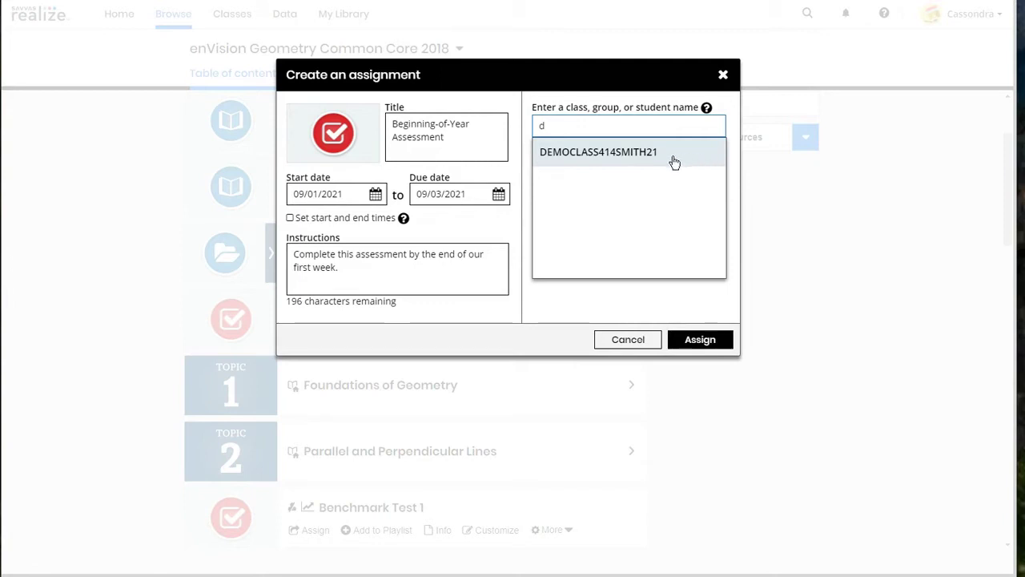
pyautogui.click(651, 161)
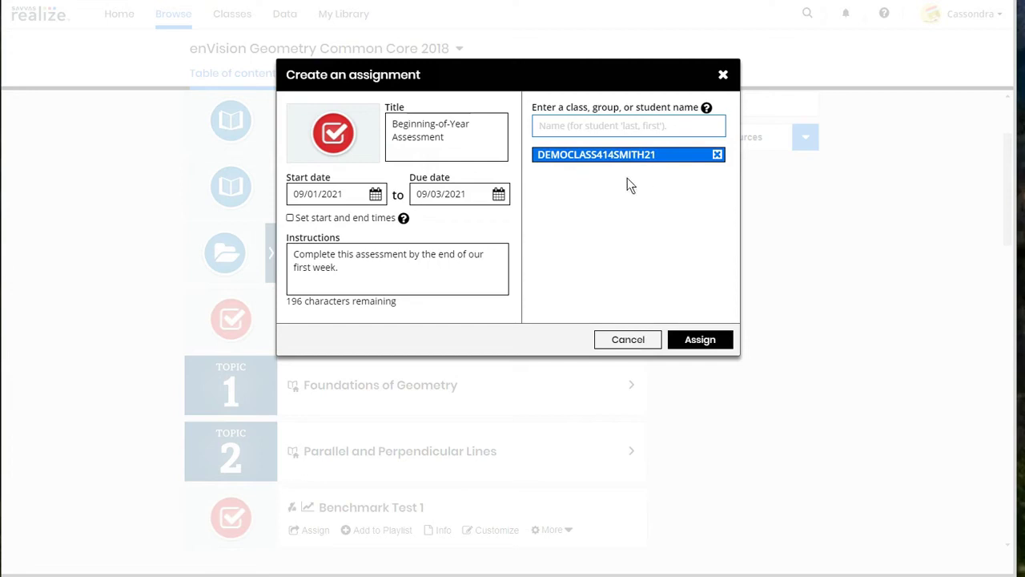
pyautogui.click(696, 341)
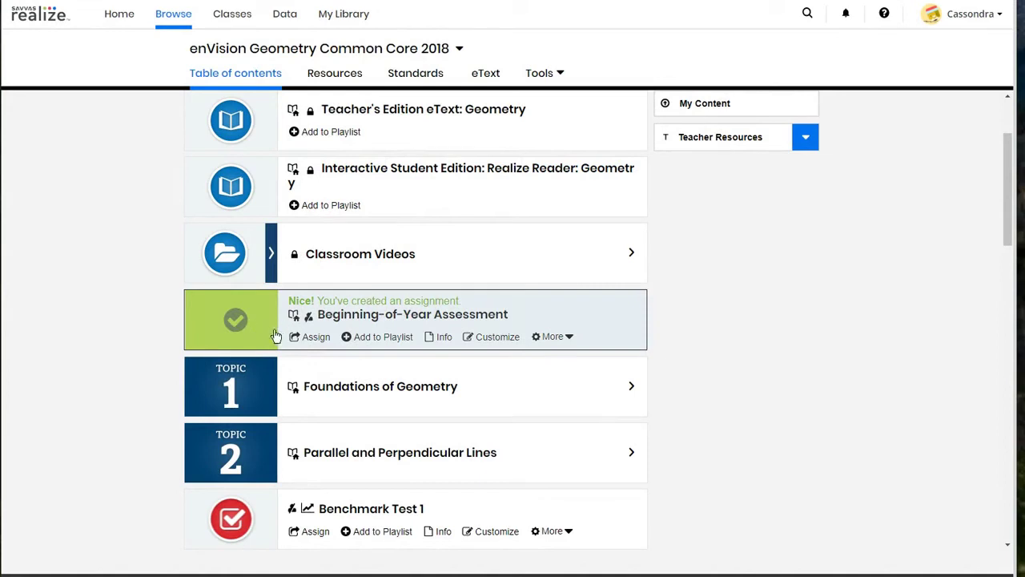
# - Open Topic 1 Foundations of Geometry, then Lesson 1-1 Measuring Segments and Angles
pyautogui.click(630, 388)
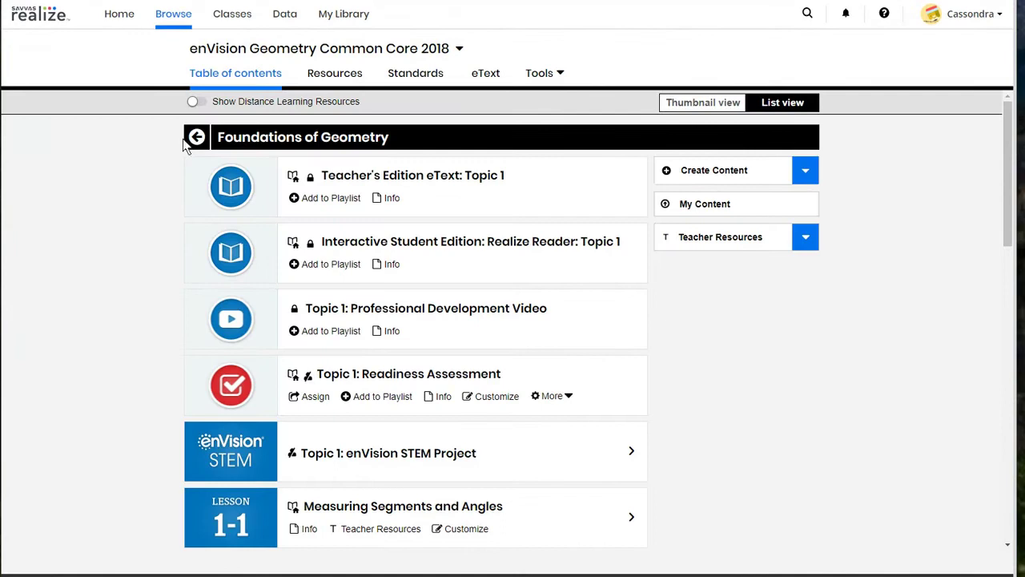
pyautogui.scroll(-4, 306, 352)
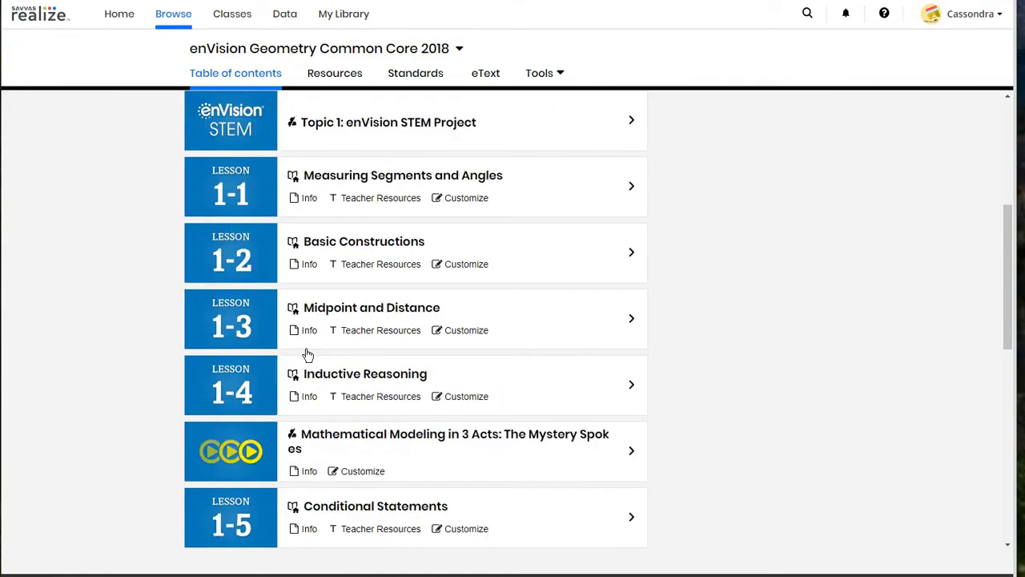
pyautogui.scroll(-3, 307, 352)
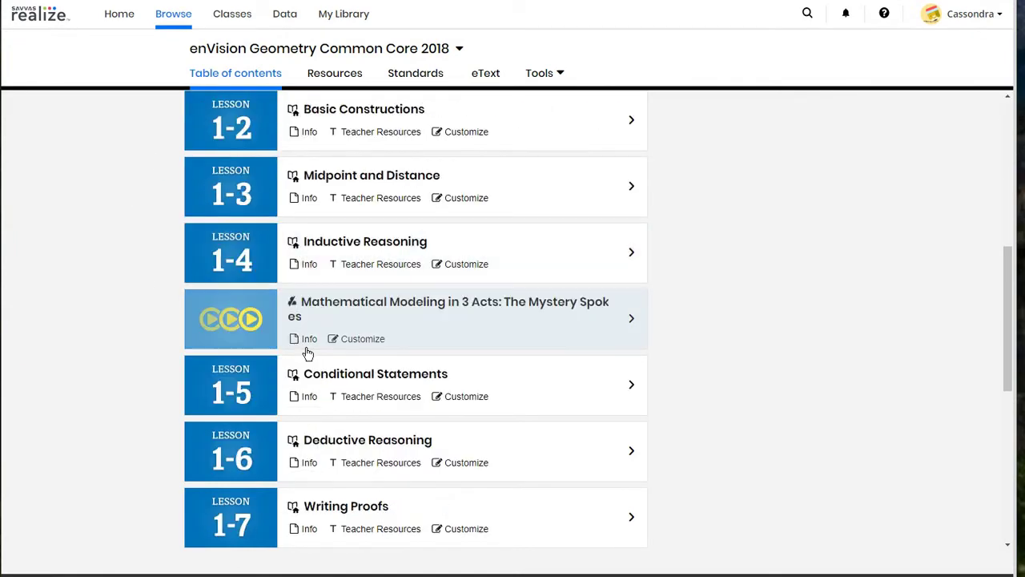
pyautogui.scroll(4, 307, 352)
pyautogui.scroll(1, 307, 353)
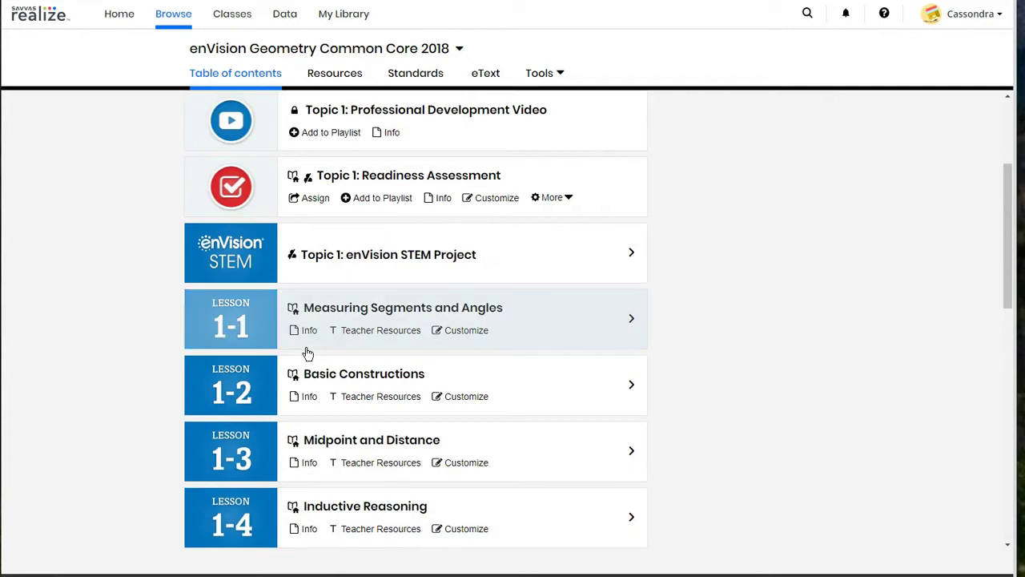
pyautogui.click(224, 311)
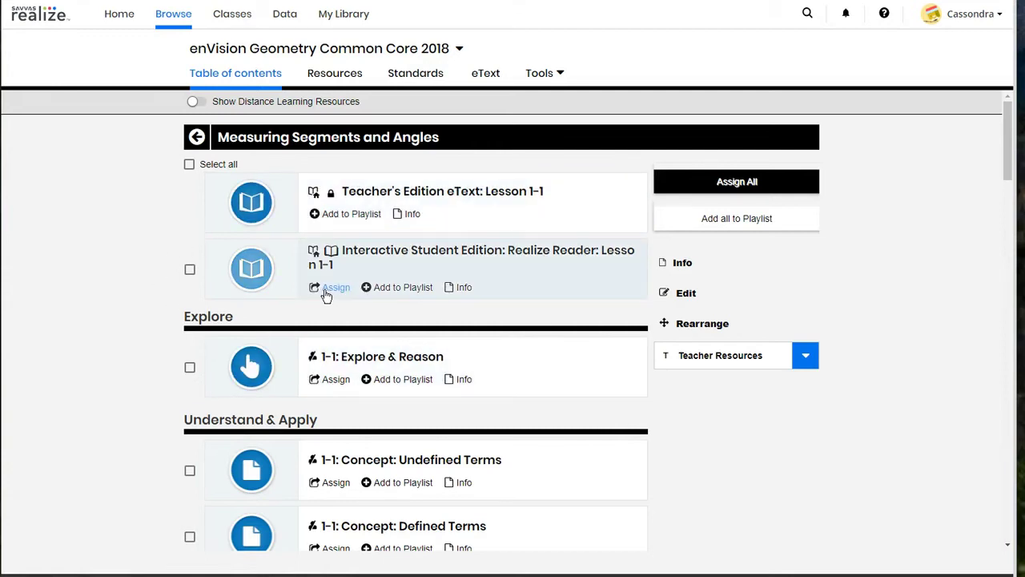
# - Check Select all for the Lesson 1-1 resources and review the checked list
pyautogui.click(189, 165)
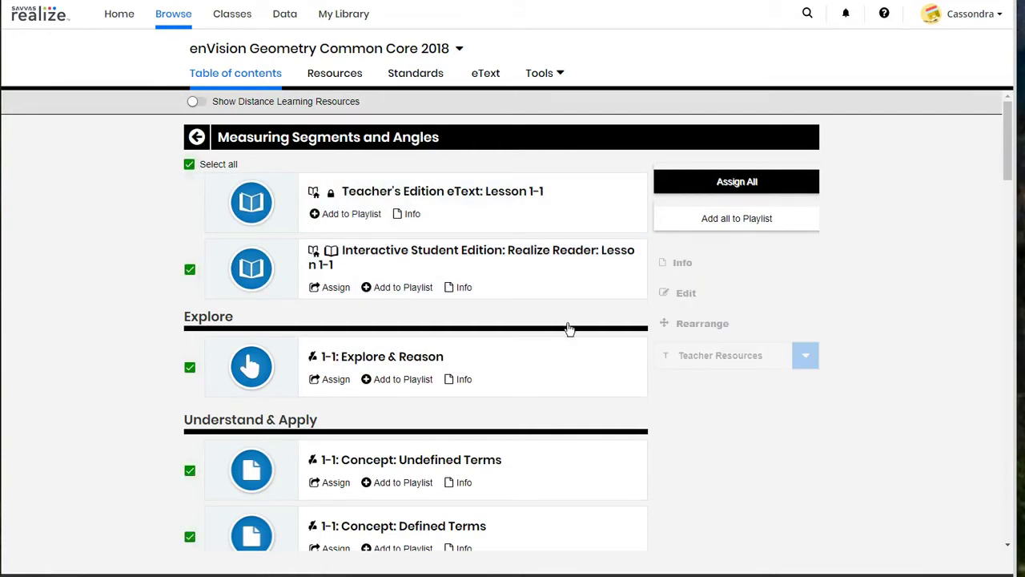
pyautogui.scroll(-4, 568, 329)
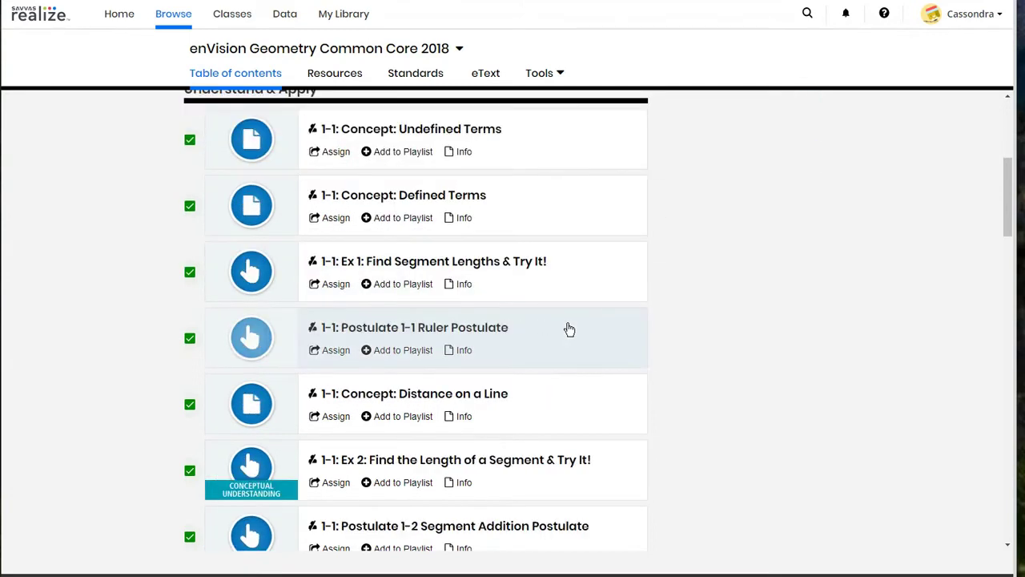
pyautogui.scroll(-4, 568, 329)
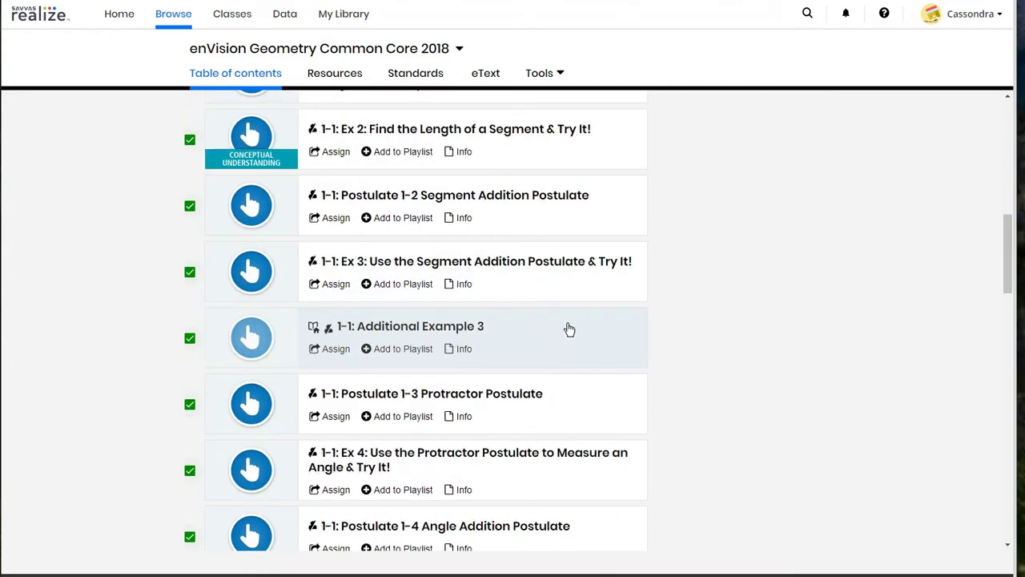
pyautogui.scroll(-4, 569, 329)
pyautogui.scroll(8, 567, 332)
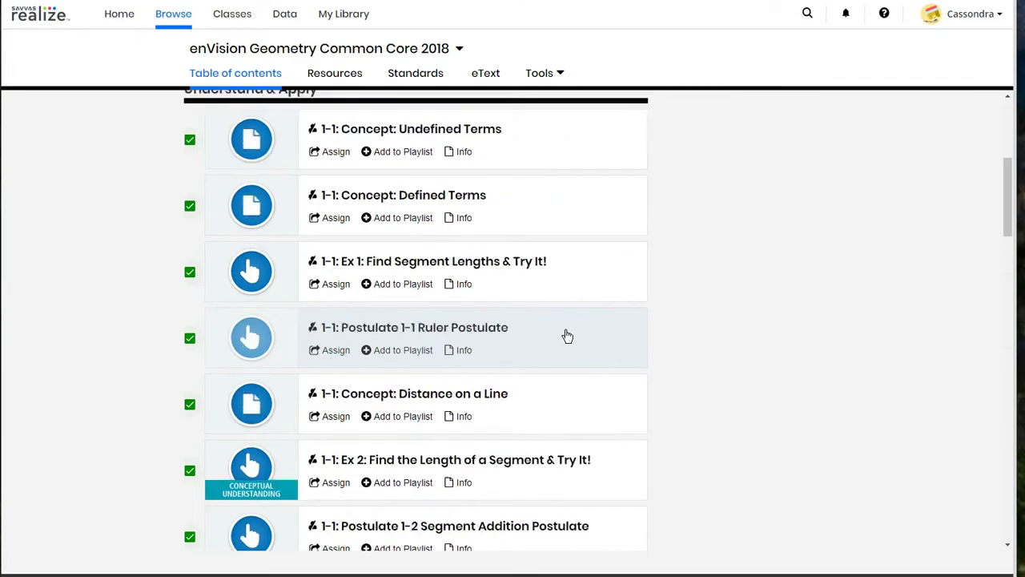
pyautogui.scroll(4, 568, 336)
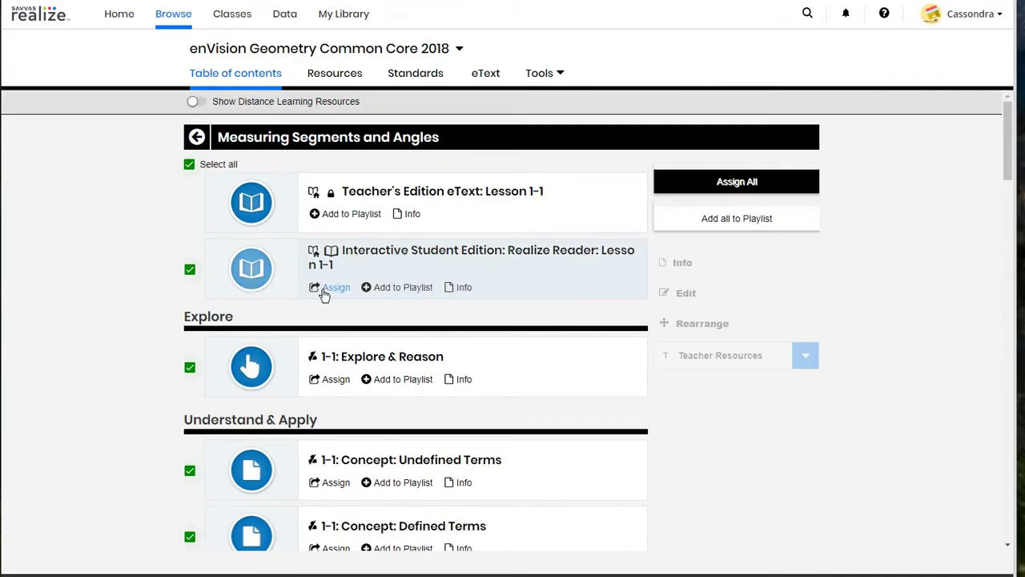
# - Assign All Lesson 1-1 items with start date 09/06/2021 and due date 09/08/2021
pyautogui.click(738, 182)
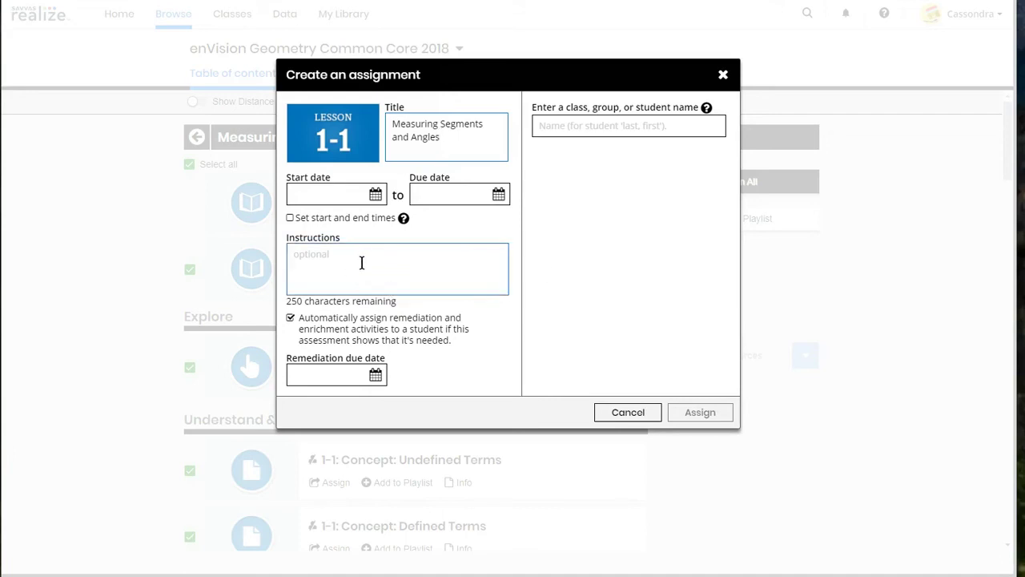
pyautogui.click(374, 194)
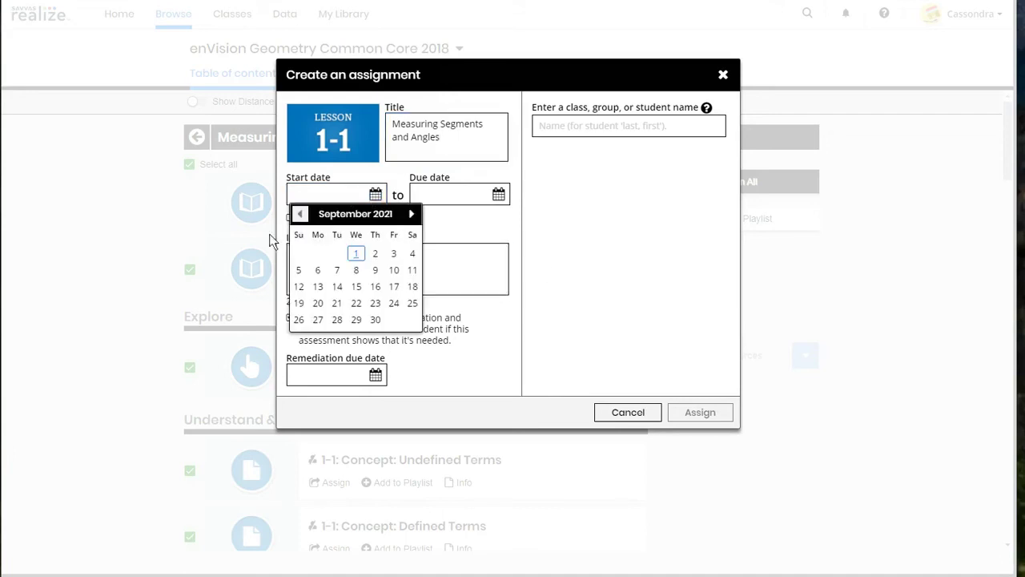
pyautogui.click(318, 270)
pyautogui.click(476, 195)
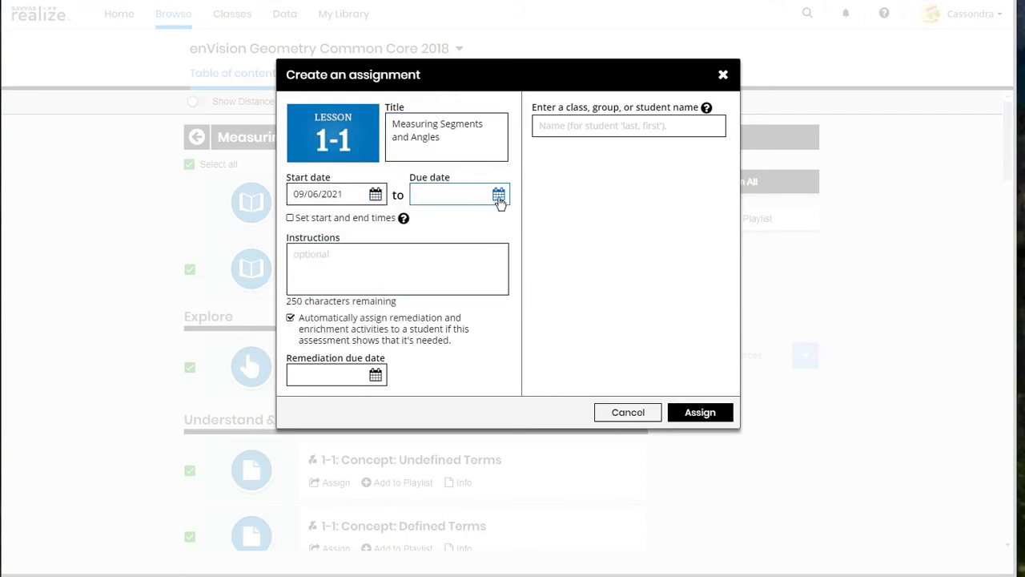
pyautogui.click(479, 270)
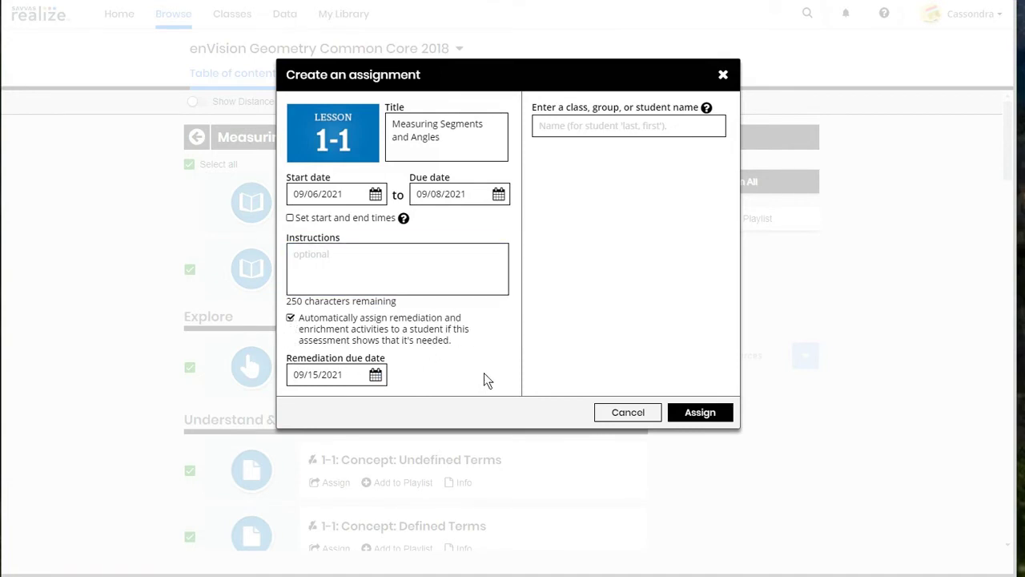
# - Choose the demo class as recipient and create the lesson assignment
pyautogui.click(645, 126)
pyautogui.click(597, 155)
pyautogui.click(704, 423)
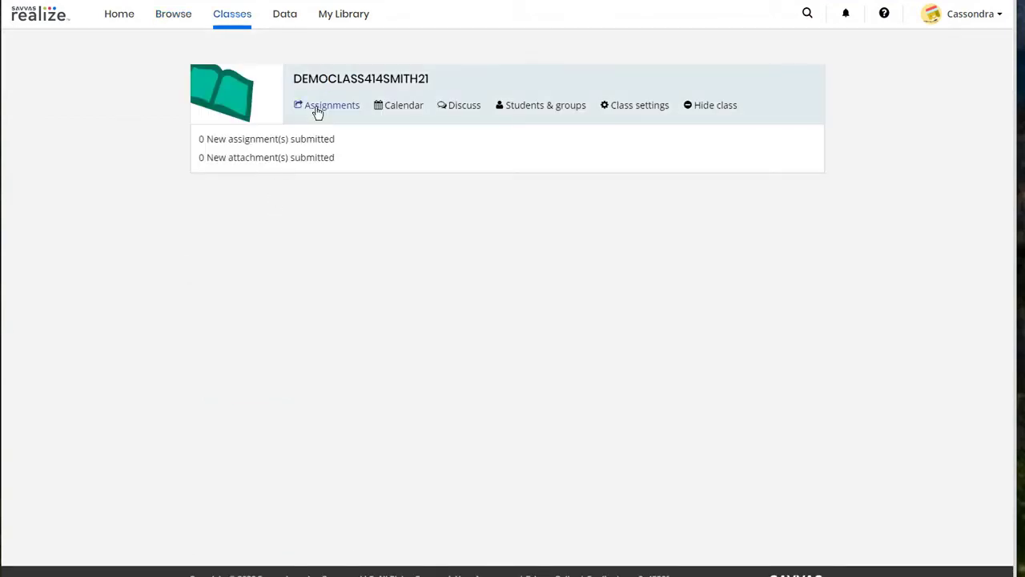
# - In the class's Assignments list, preview the Measuring Segments and Angles assignment and scroll its items
pyautogui.click(317, 112)
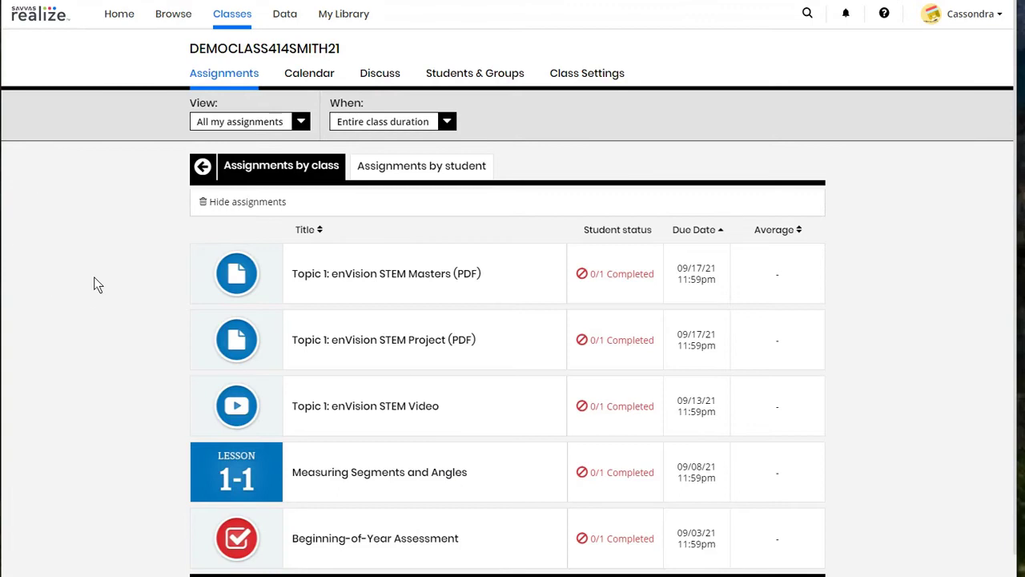
pyautogui.scroll(-1, 154, 368)
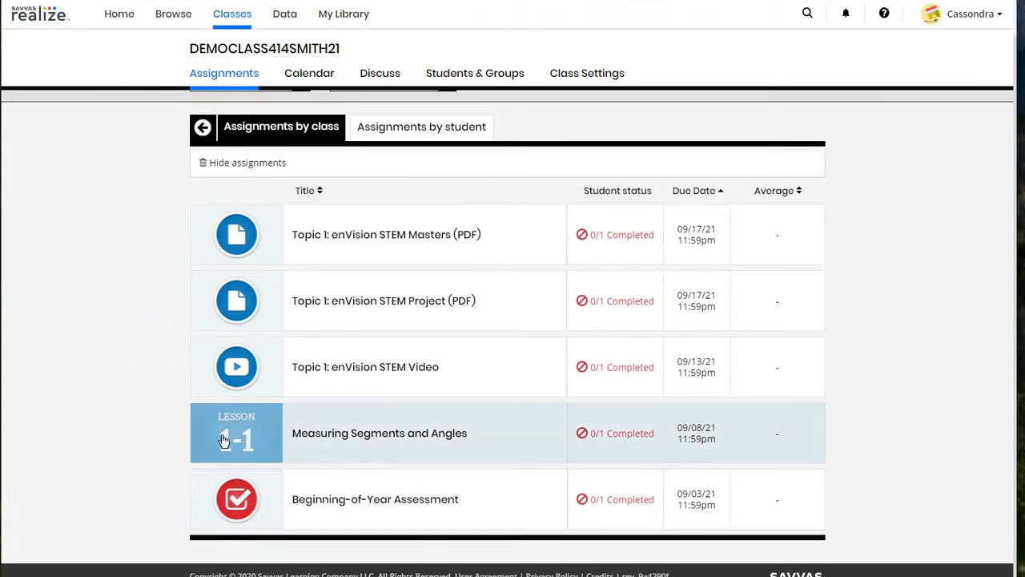
pyautogui.click(319, 437)
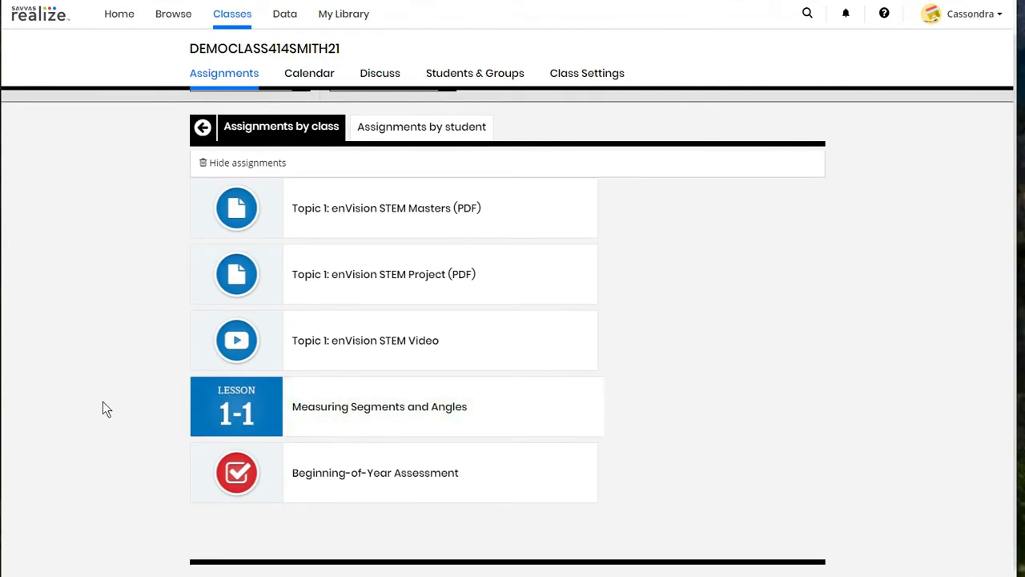
pyautogui.click(729, 490)
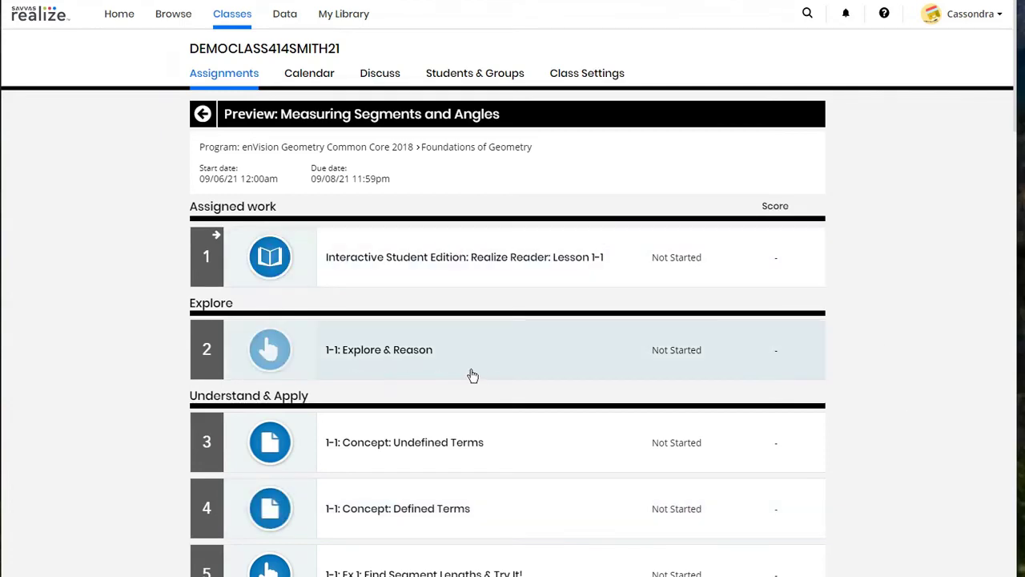
pyautogui.scroll(-7, 479, 374)
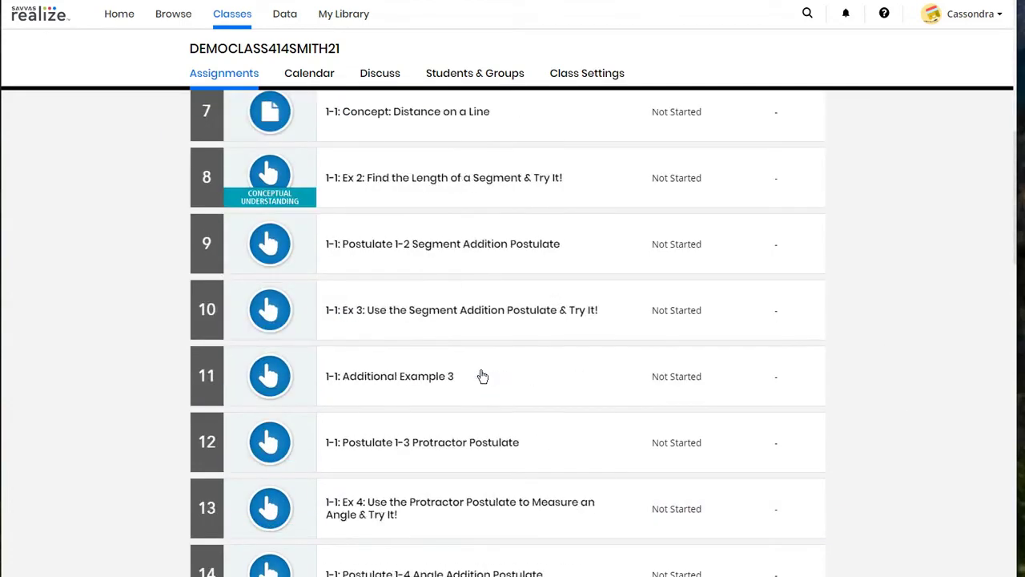
pyautogui.scroll(-10, 482, 376)
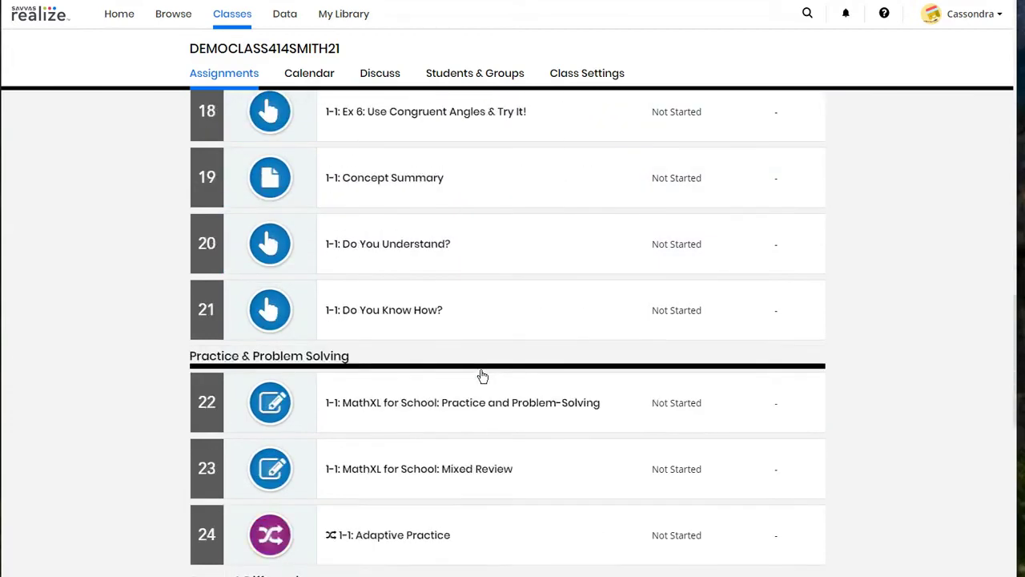
pyautogui.scroll(-3, 482, 376)
pyautogui.scroll(-5, 480, 371)
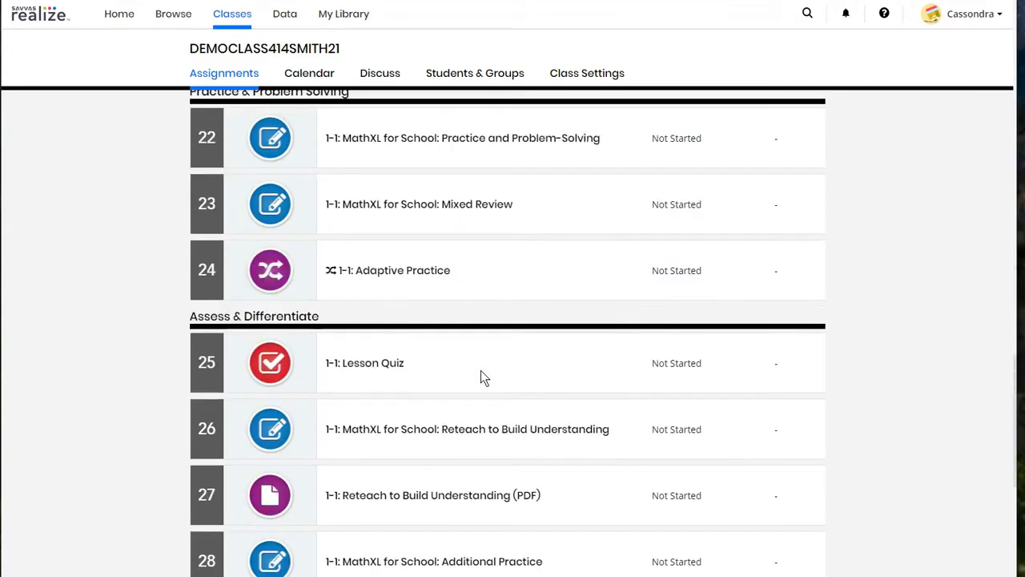
pyautogui.scroll(19, 480, 371)
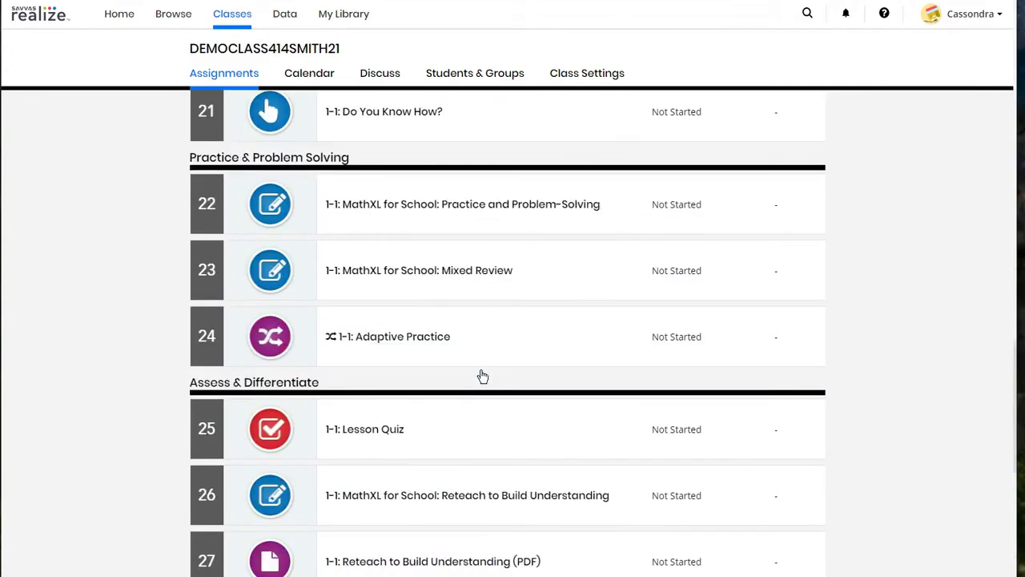
pyautogui.scroll(4, 480, 373)
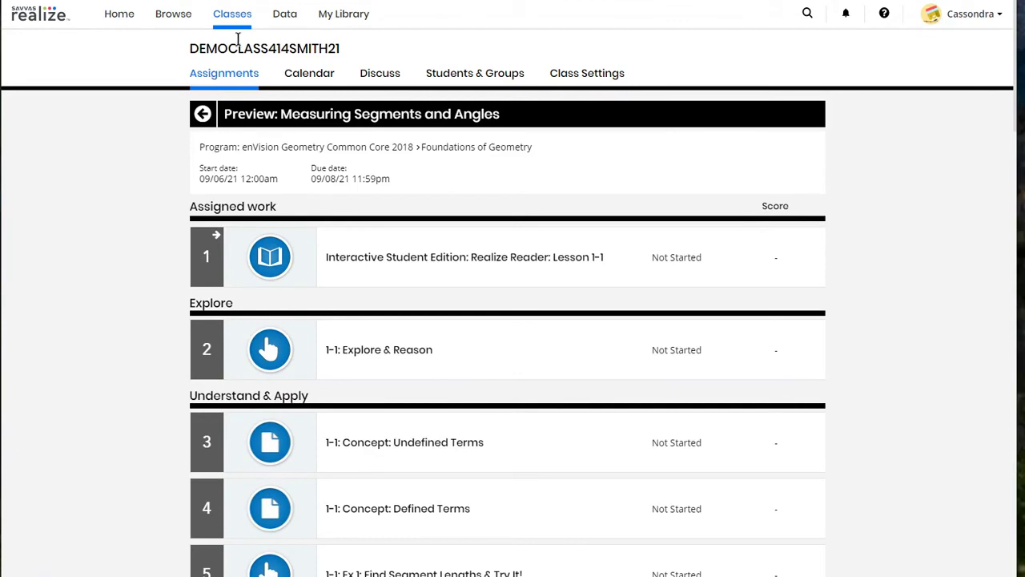
# - Return to the table of contents, open Topic 1, then Lesson 1-2 Basic Constructions
pyautogui.click(173, 14)
pyautogui.scroll(-3, 148, 353)
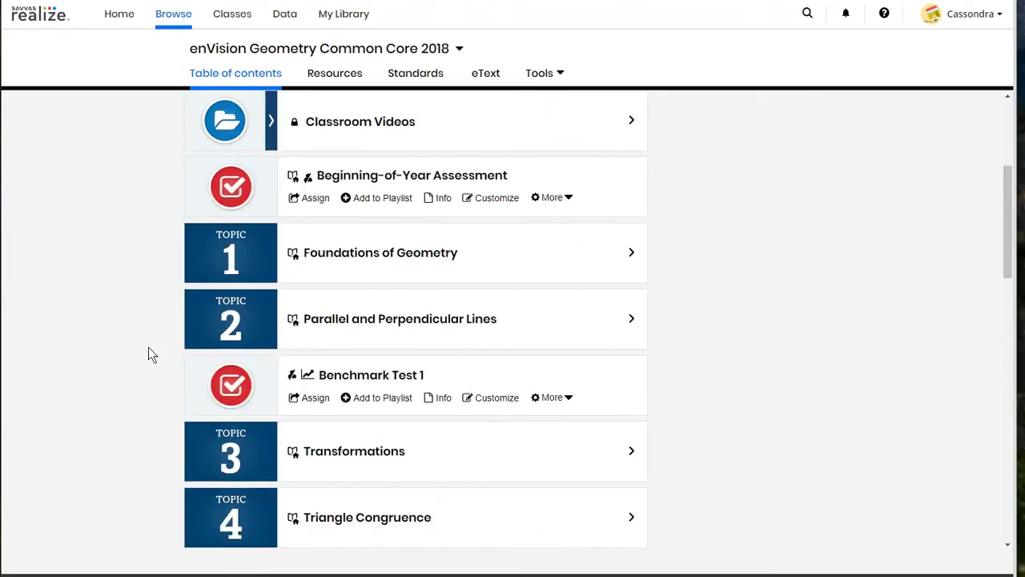
pyautogui.scroll(-1, 148, 353)
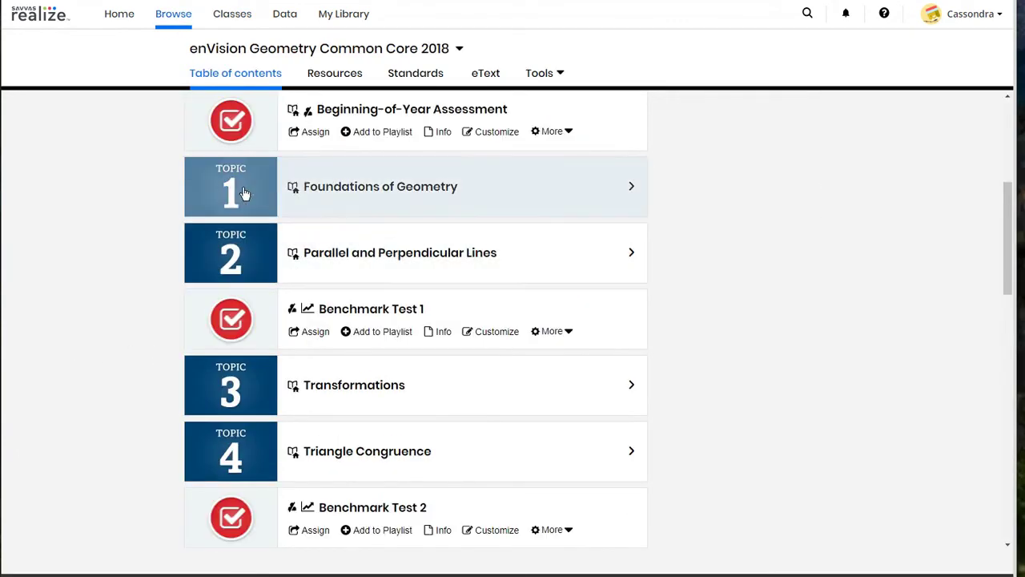
pyautogui.click(243, 188)
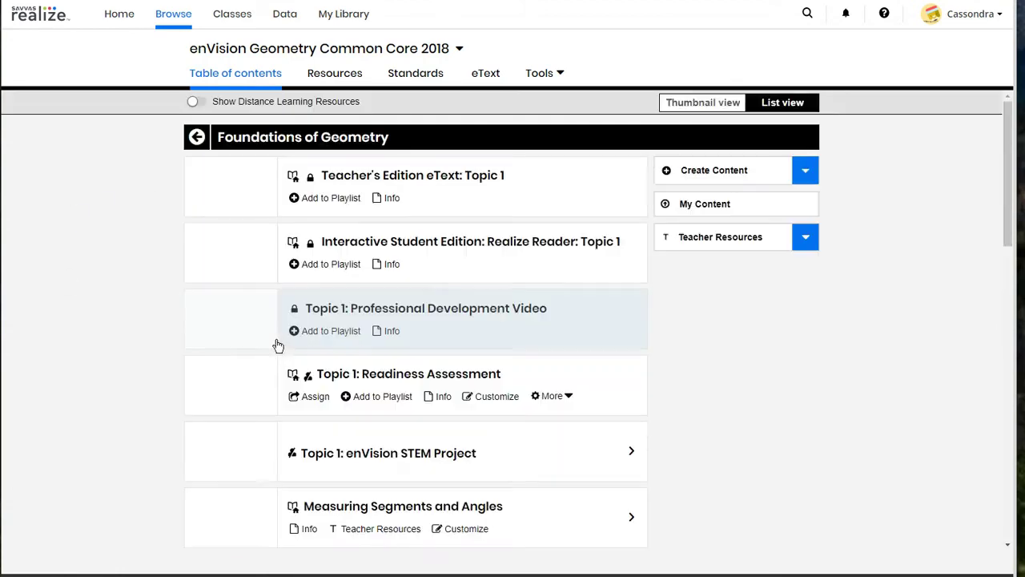
pyautogui.scroll(-2, 579, 335)
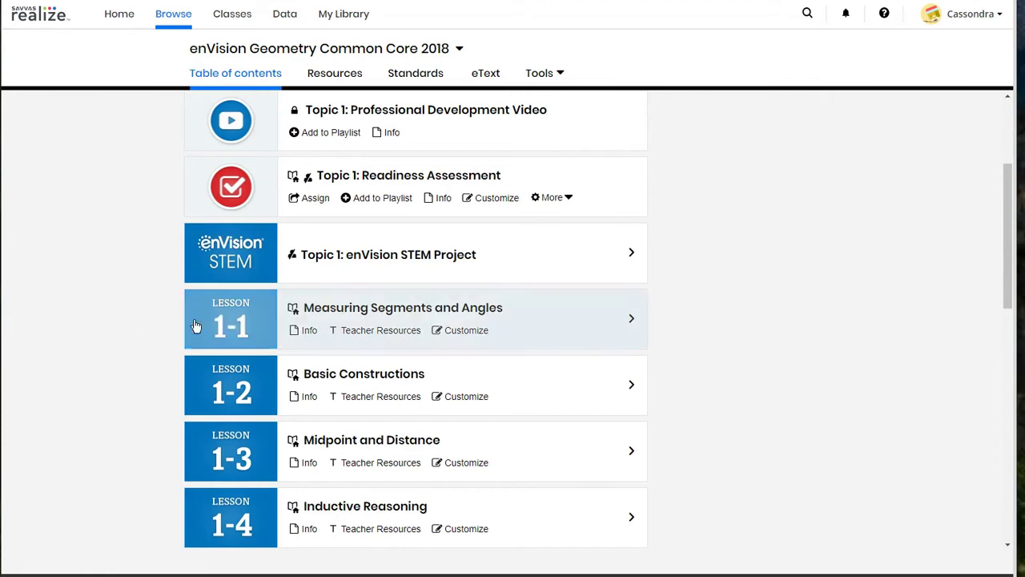
pyautogui.click(231, 389)
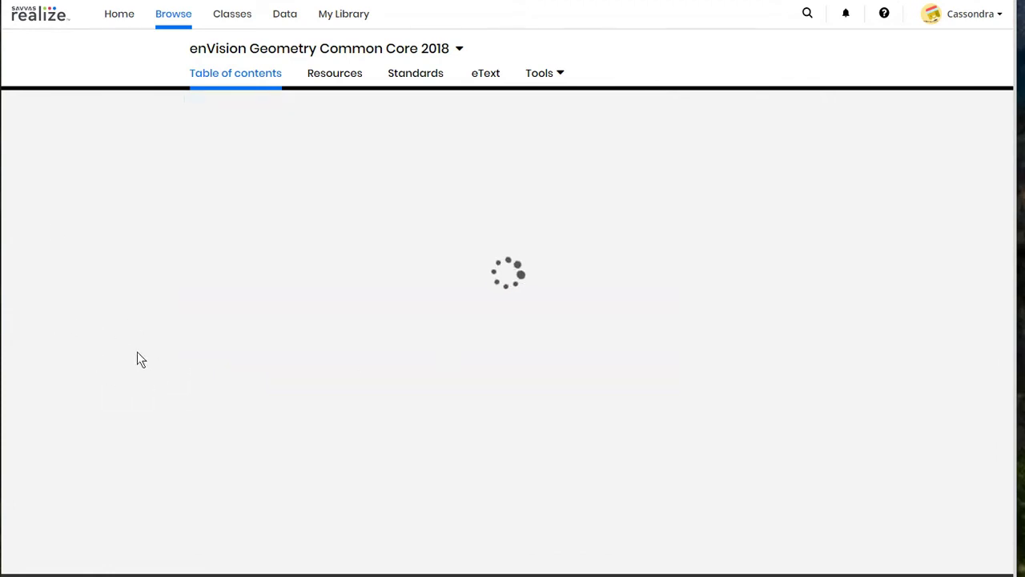
pyautogui.scroll(-3, 115, 371)
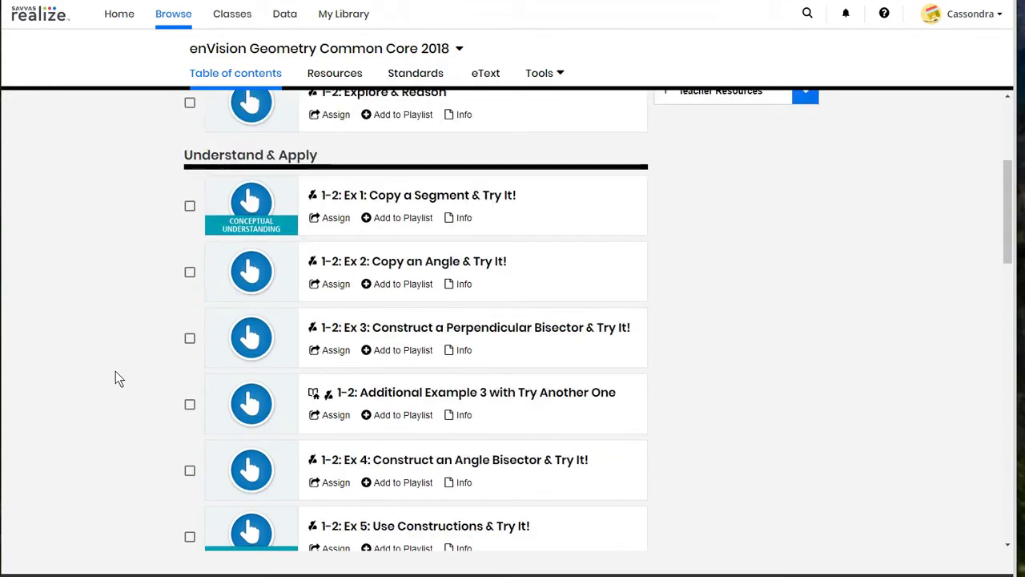
pyautogui.scroll(-1, 115, 371)
pyautogui.scroll(4, 115, 371)
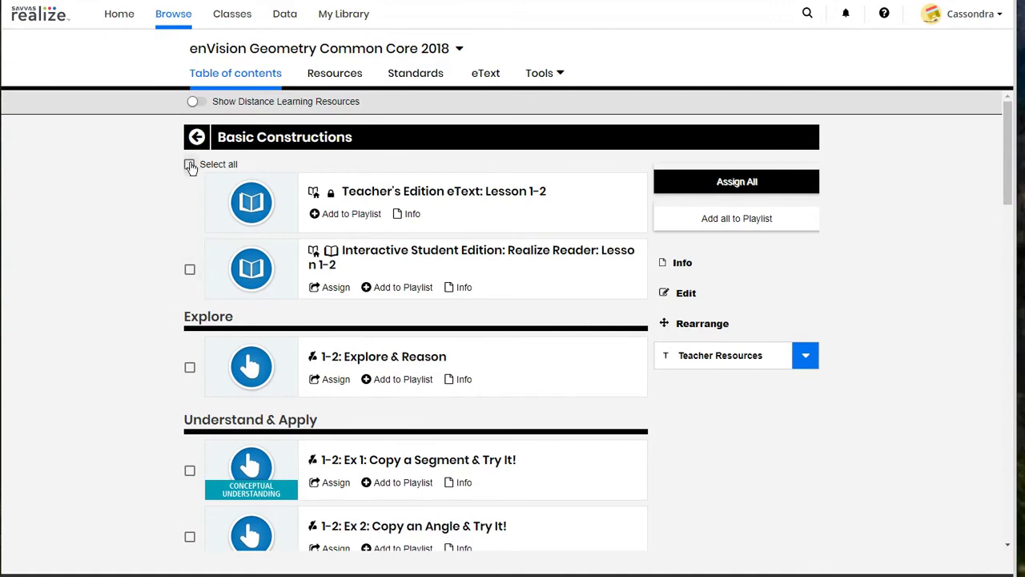
# - Select all Lesson 1-2 resources, then leave out Additional Examples 3 and 5
pyautogui.click(189, 165)
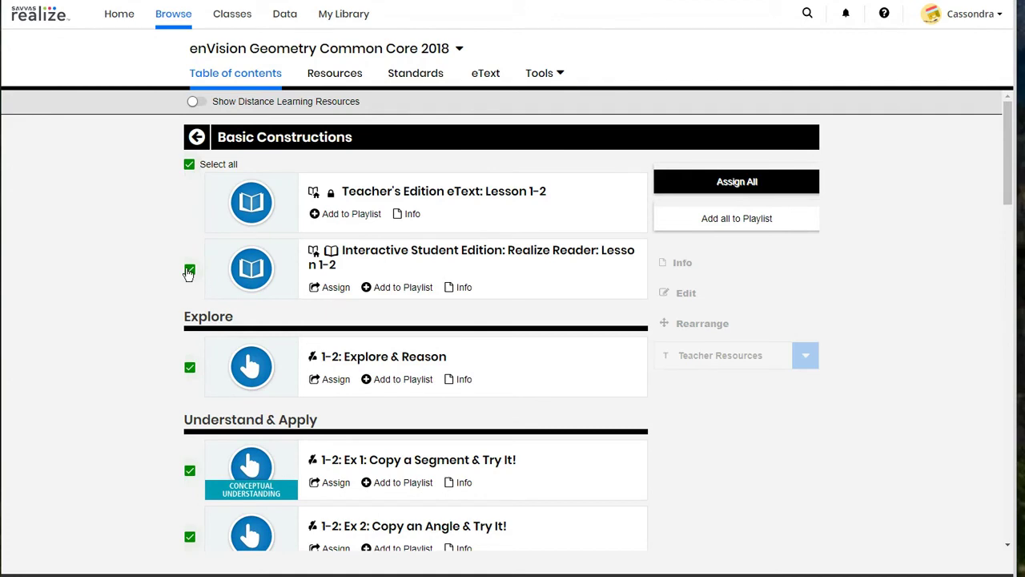
pyautogui.click(189, 271)
pyautogui.click(189, 270)
pyautogui.scroll(-3, 176, 322)
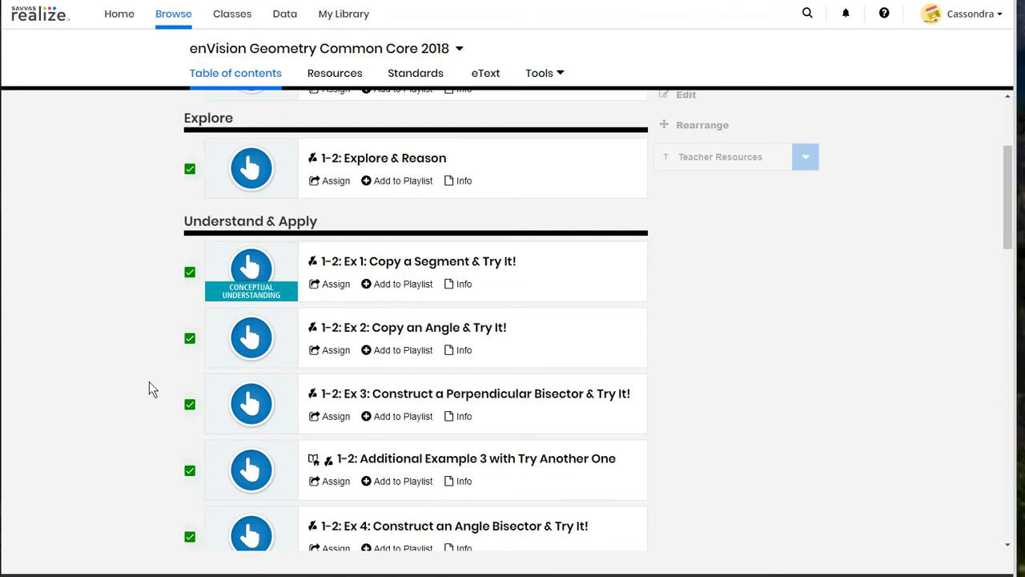
pyautogui.scroll(-2, 149, 390)
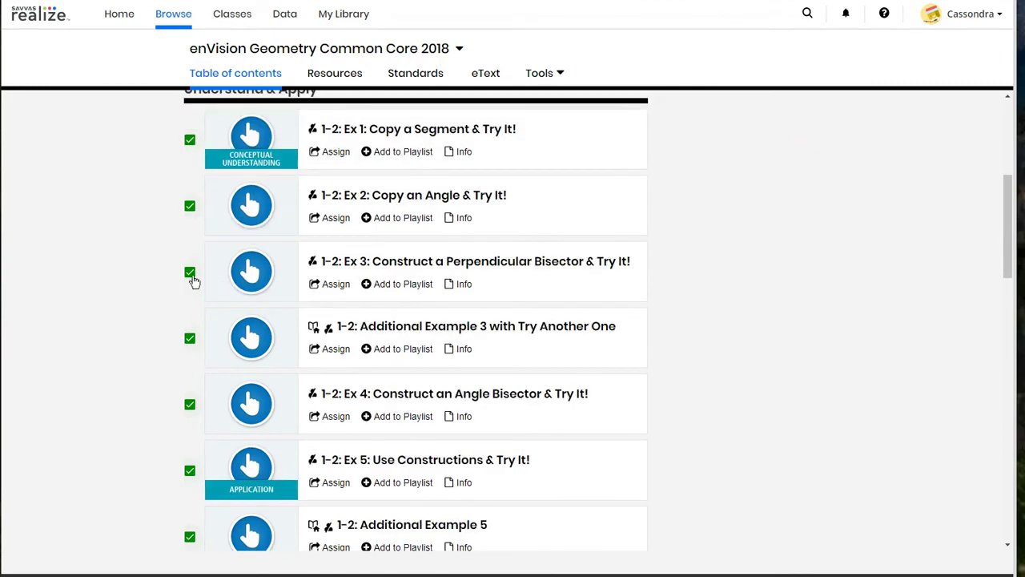
pyautogui.click(189, 338)
pyautogui.click(190, 273)
pyautogui.scroll(-3, 146, 401)
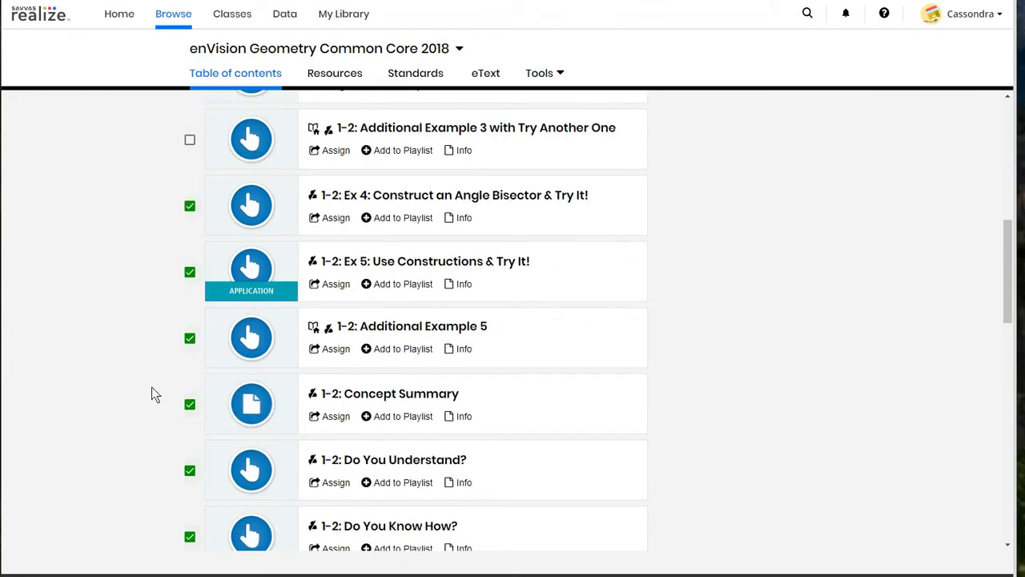
pyautogui.click(190, 339)
# - Uncheck MathXL Practice, Adaptive Practice, both Reteach items and both Additional Practice items
pyautogui.scroll(-2, 136, 389)
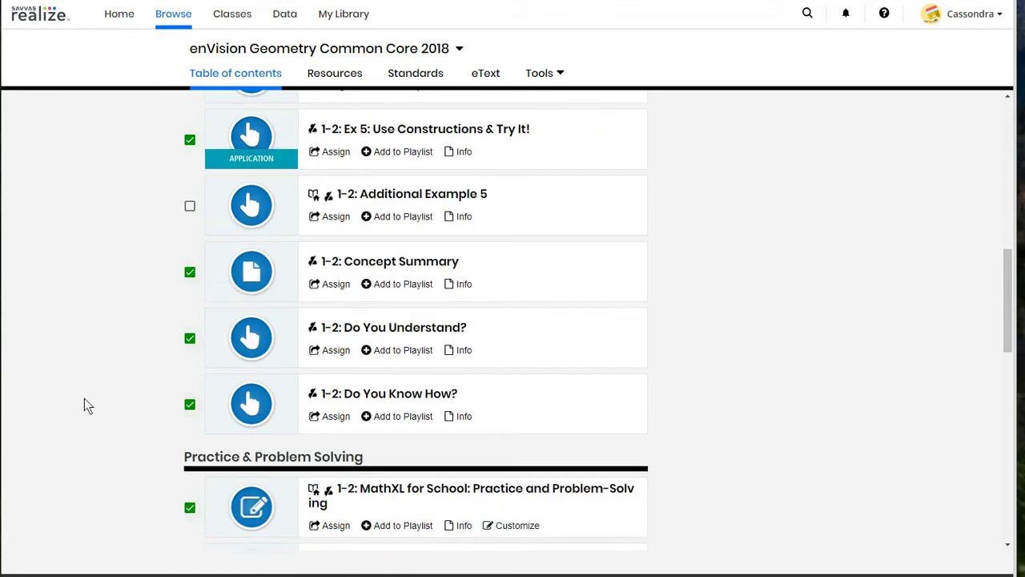
pyautogui.scroll(-3, 127, 399)
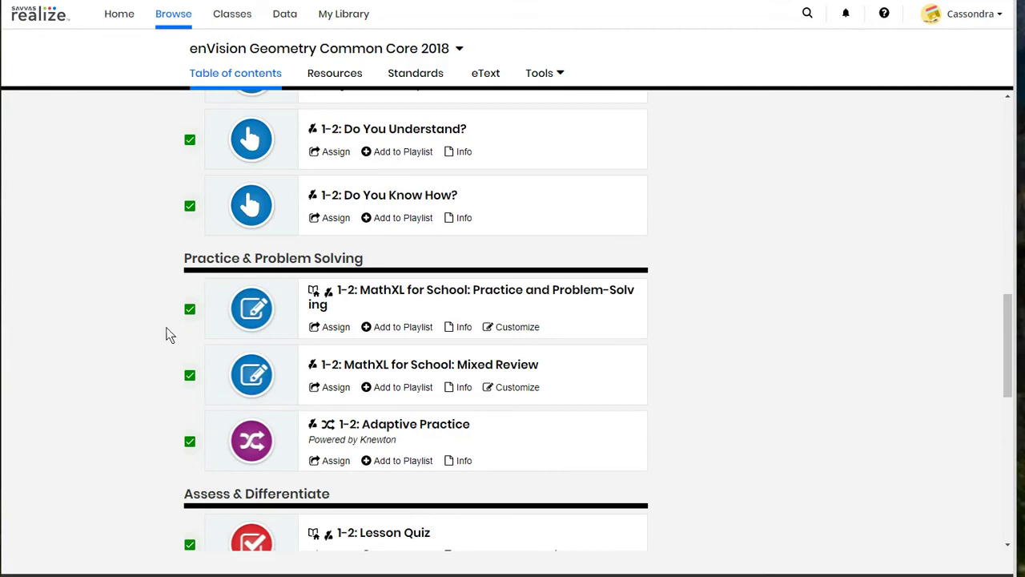
pyautogui.click(190, 311)
pyautogui.click(190, 443)
pyautogui.scroll(-4, 130, 430)
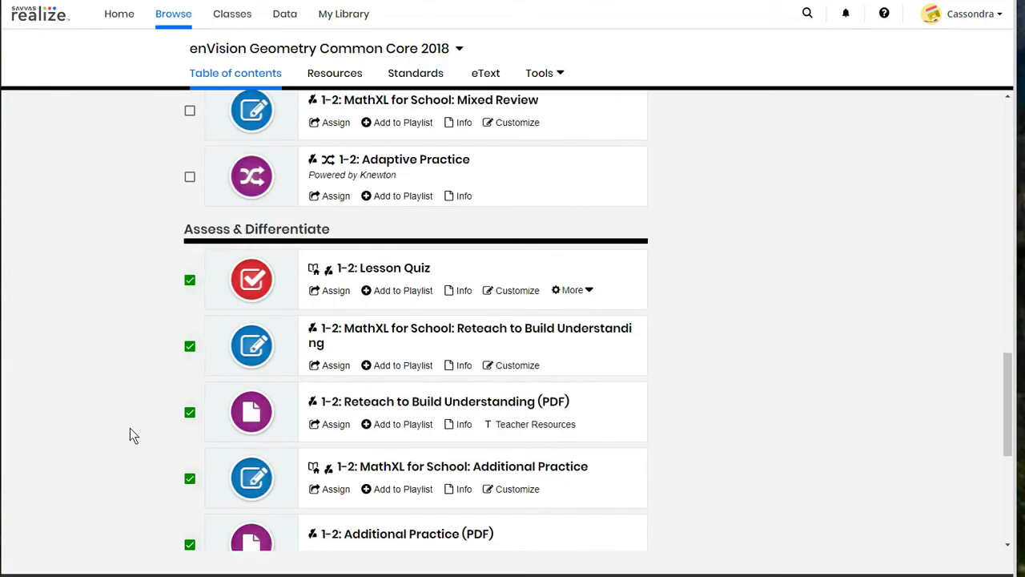
pyautogui.scroll(-1, 131, 430)
pyautogui.scroll(-1, 130, 428)
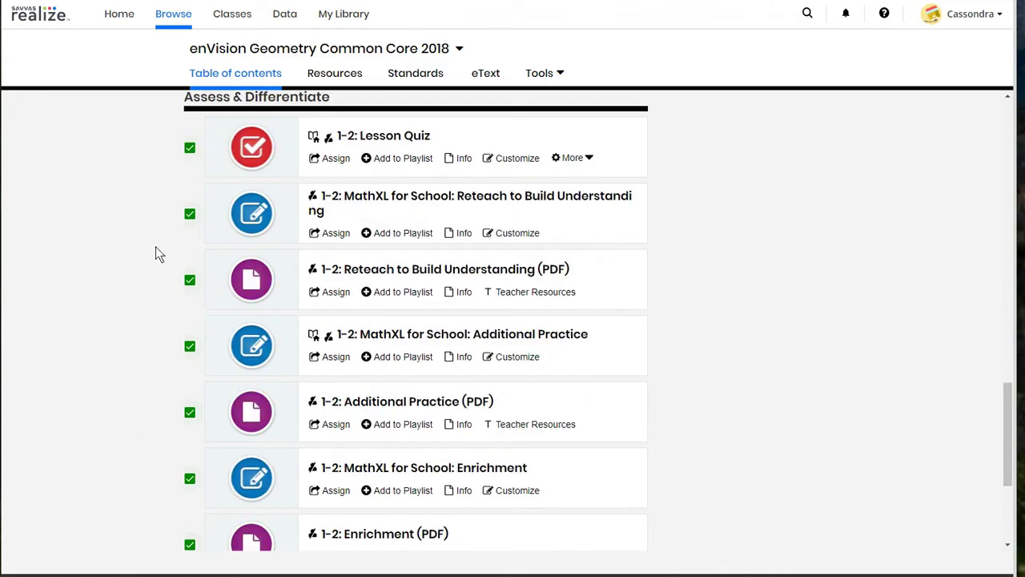
pyautogui.click(190, 215)
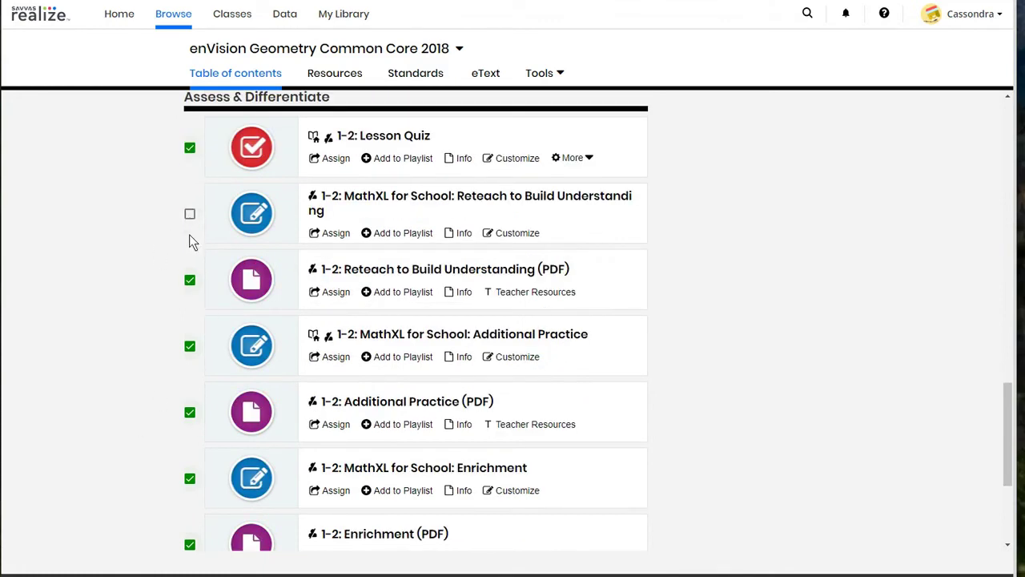
pyautogui.click(188, 282)
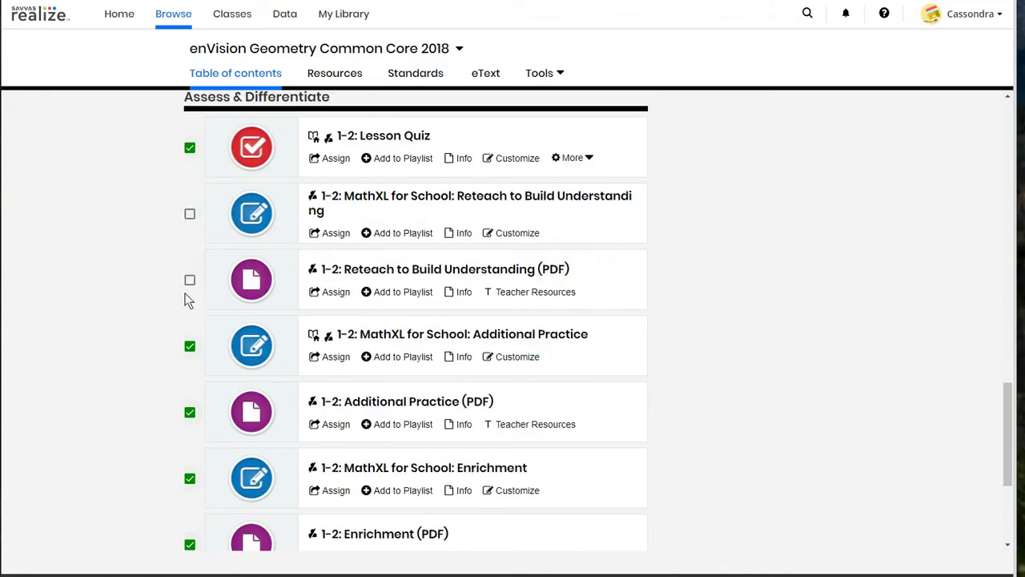
pyautogui.click(190, 346)
pyautogui.click(187, 415)
# - Uncheck MathXL Enrichment and Mathematical Literacy and Vocabulary, leaving 13 resources selected
pyautogui.scroll(-3, 119, 416)
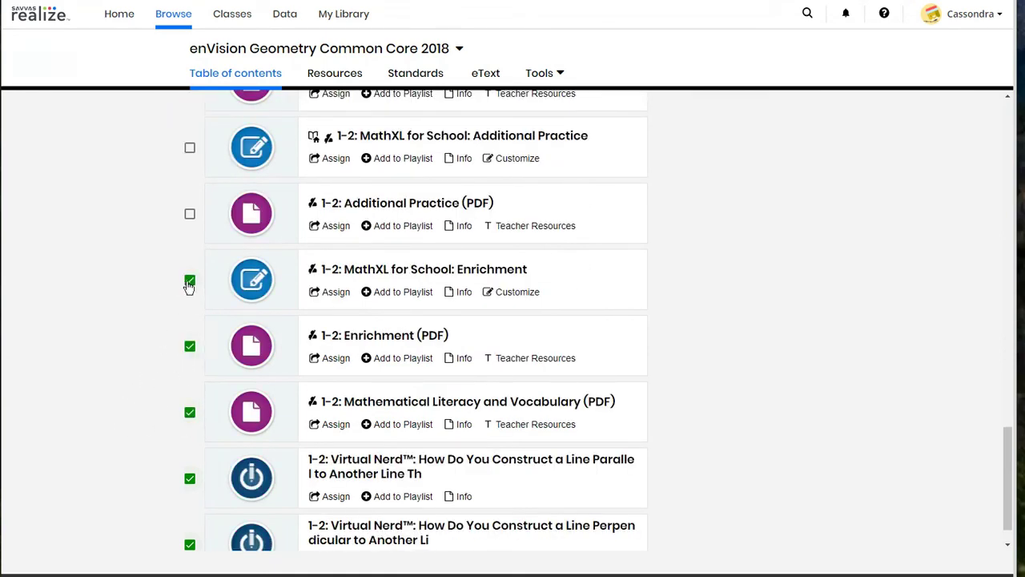
pyautogui.click(189, 282)
pyautogui.click(190, 413)
pyautogui.scroll(-1, 99, 403)
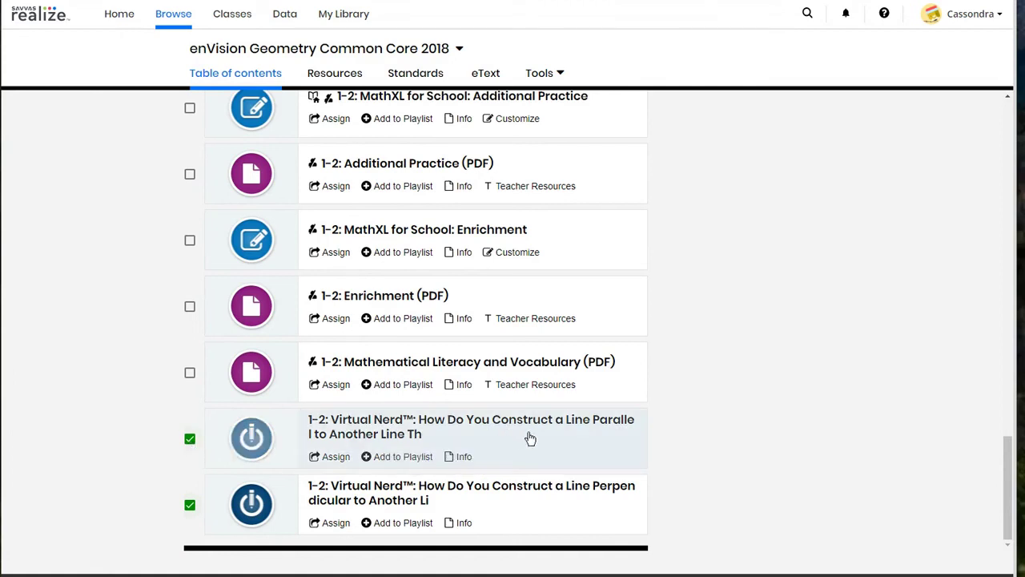
pyautogui.scroll(15, 534, 432)
pyautogui.scroll(5, 537, 440)
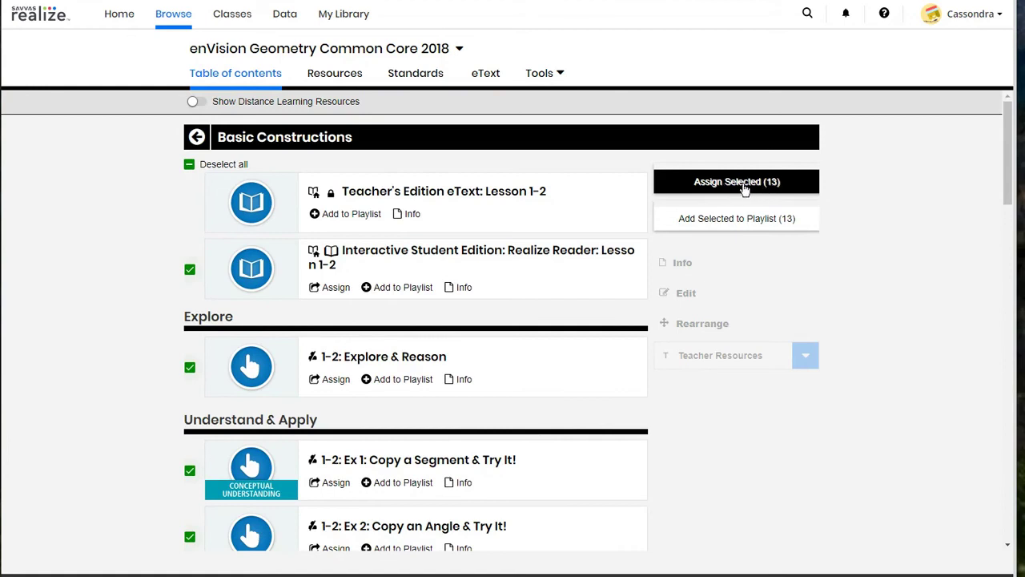
# - Assign the 13 selected resources, starting 09/13/2021 and due 09/17/2021
pyautogui.click(730, 192)
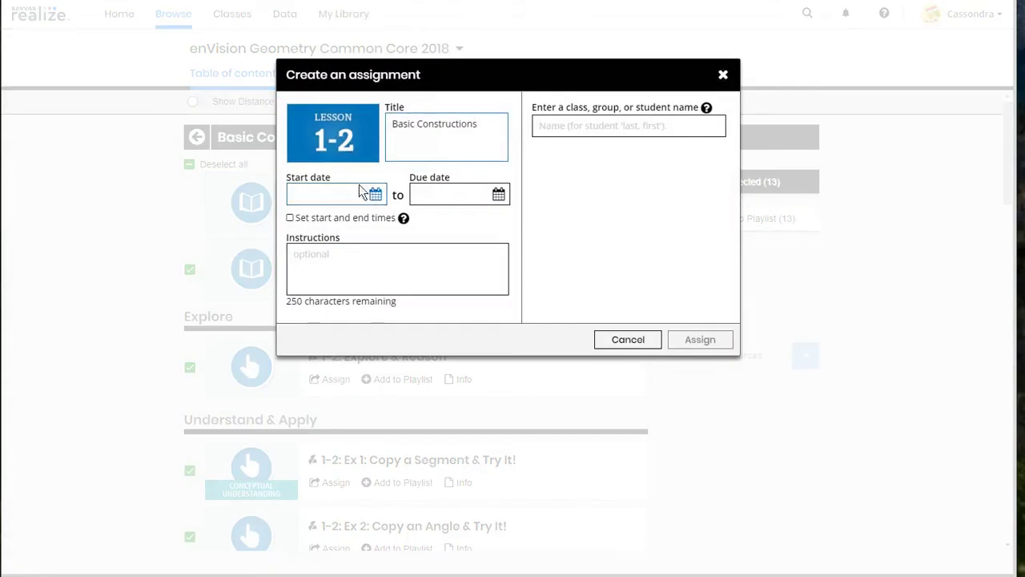
pyautogui.click(374, 195)
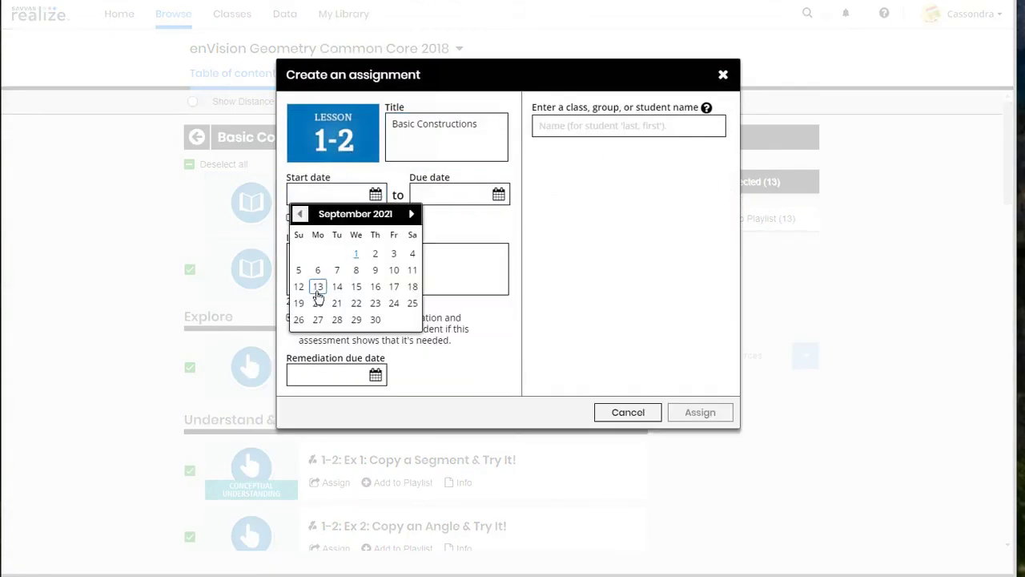
pyautogui.click(318, 293)
pyautogui.click(498, 194)
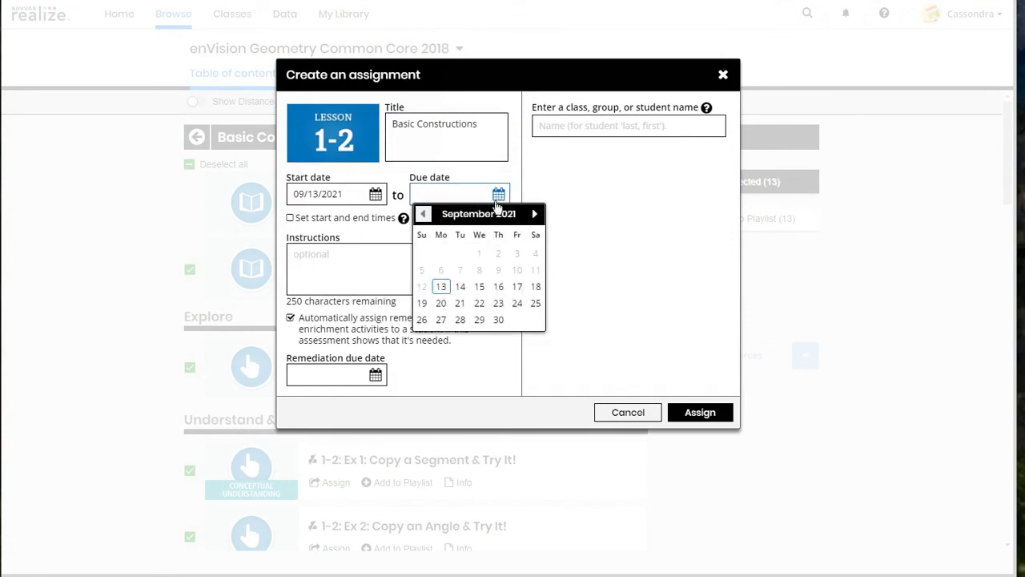
pyautogui.click(517, 287)
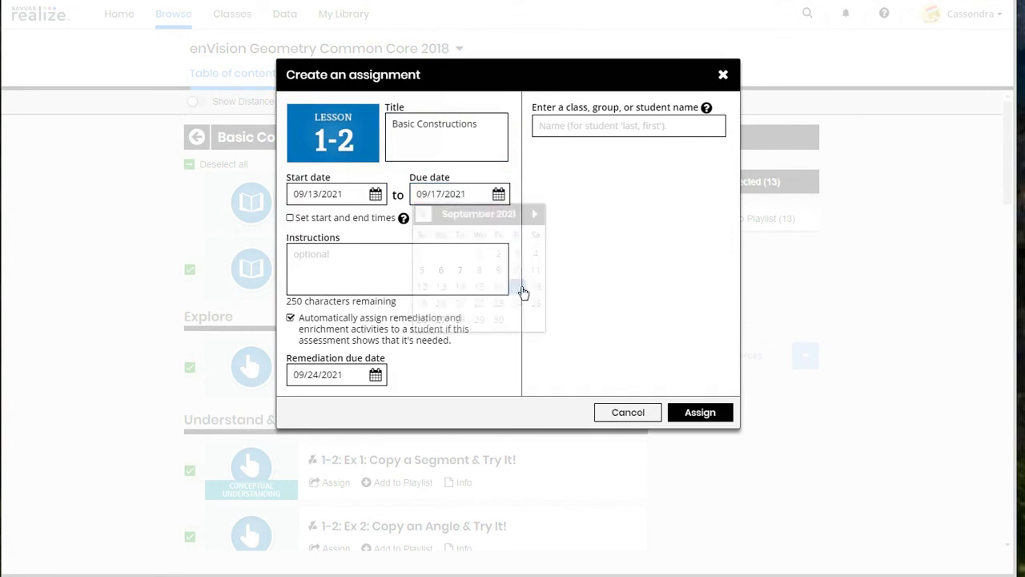
# - Add the demo class as recipient and create the Lesson 1-2 assignment
pyautogui.click(600, 128)
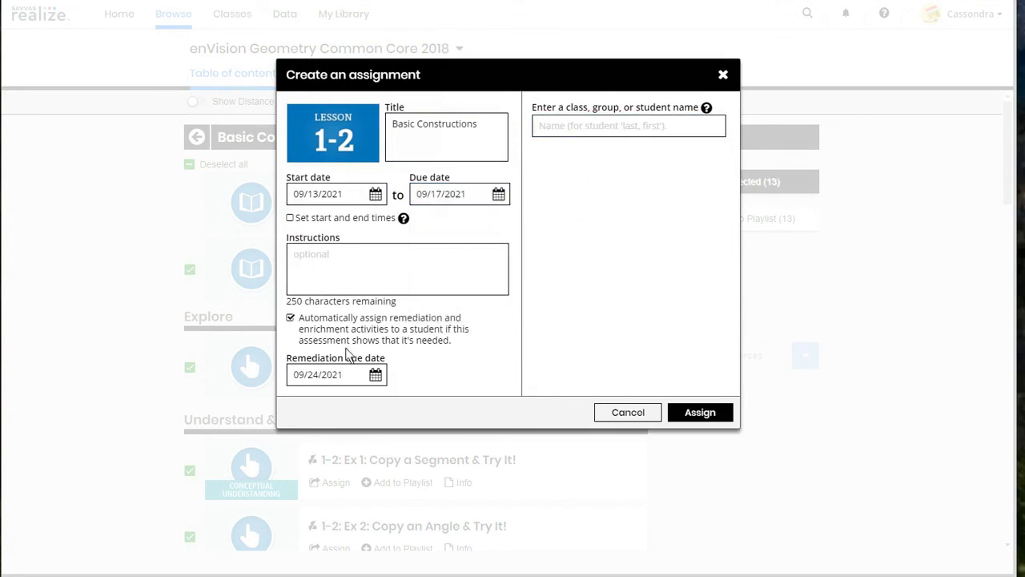
pyautogui.write('d')
pyautogui.click(591, 153)
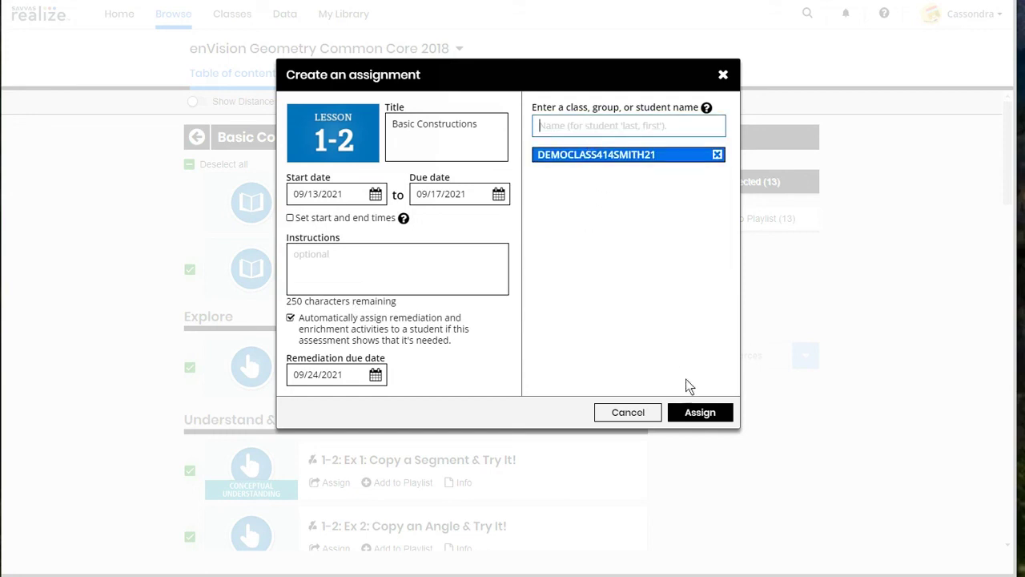
pyautogui.click(694, 413)
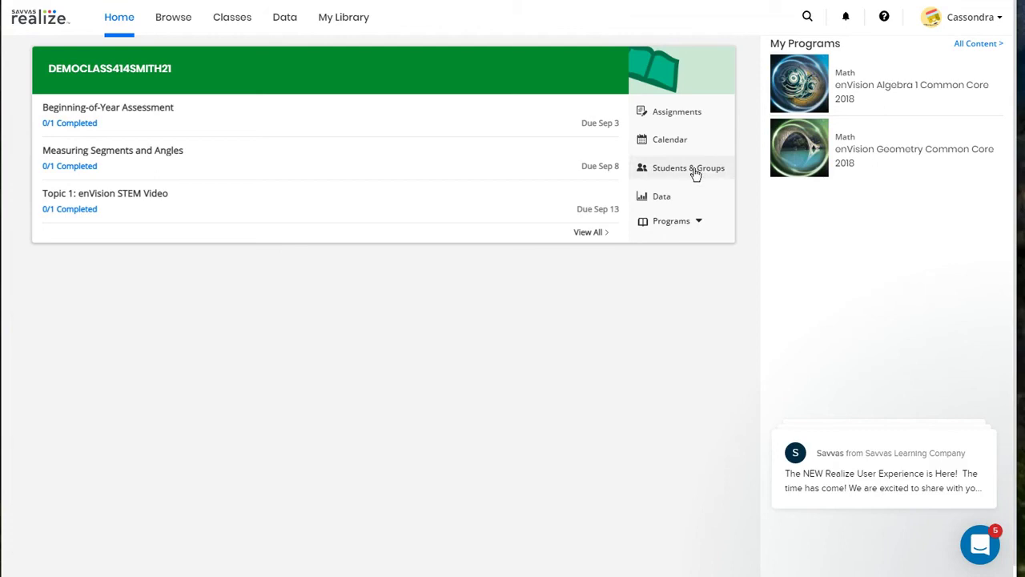
pyautogui.click(697, 227)
pyautogui.click(697, 227)
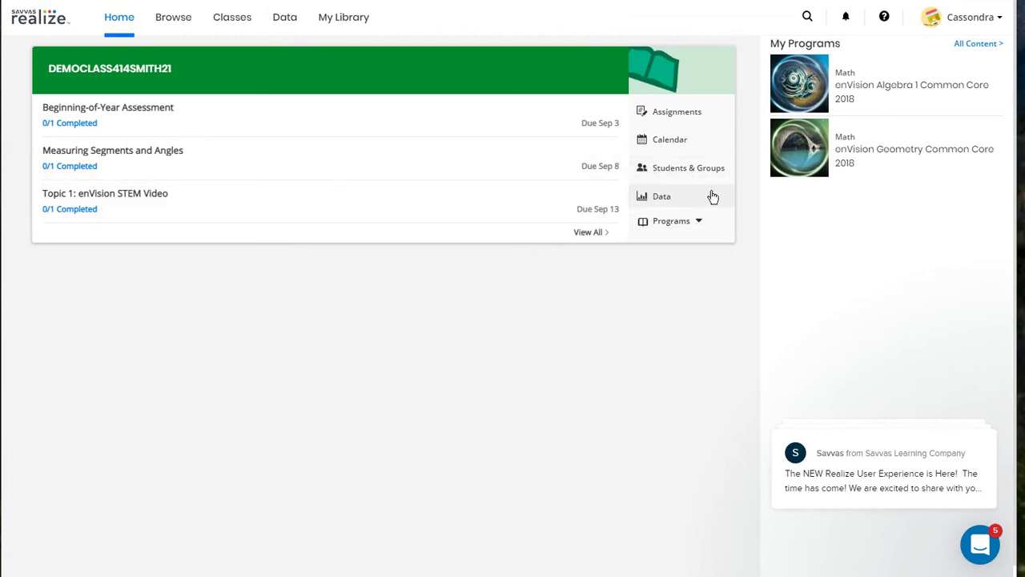